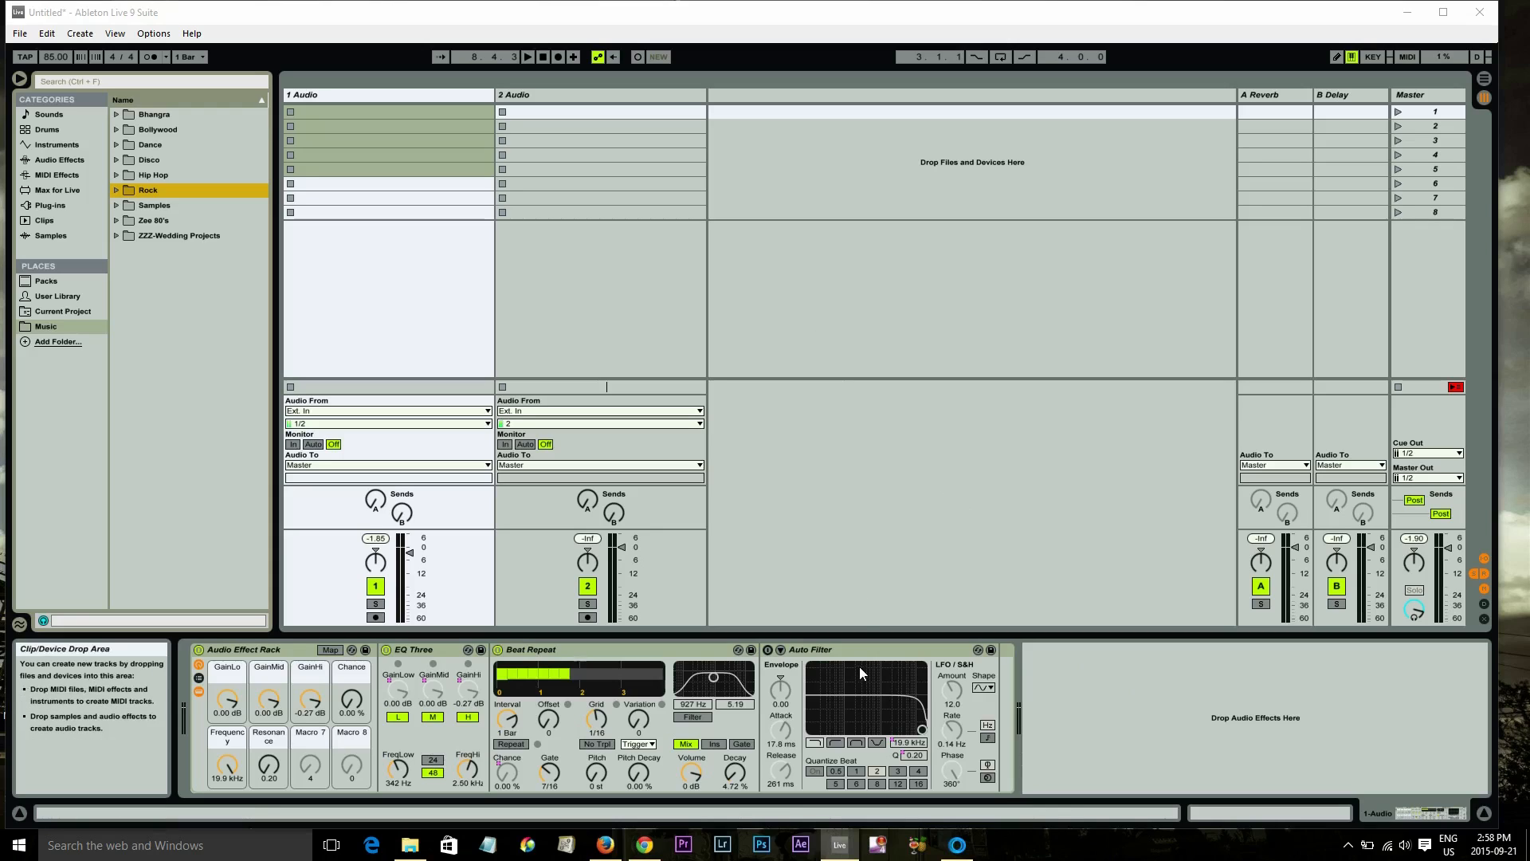
Open Mixed In Key and position its window over the Ableton session
left_click(957, 844)
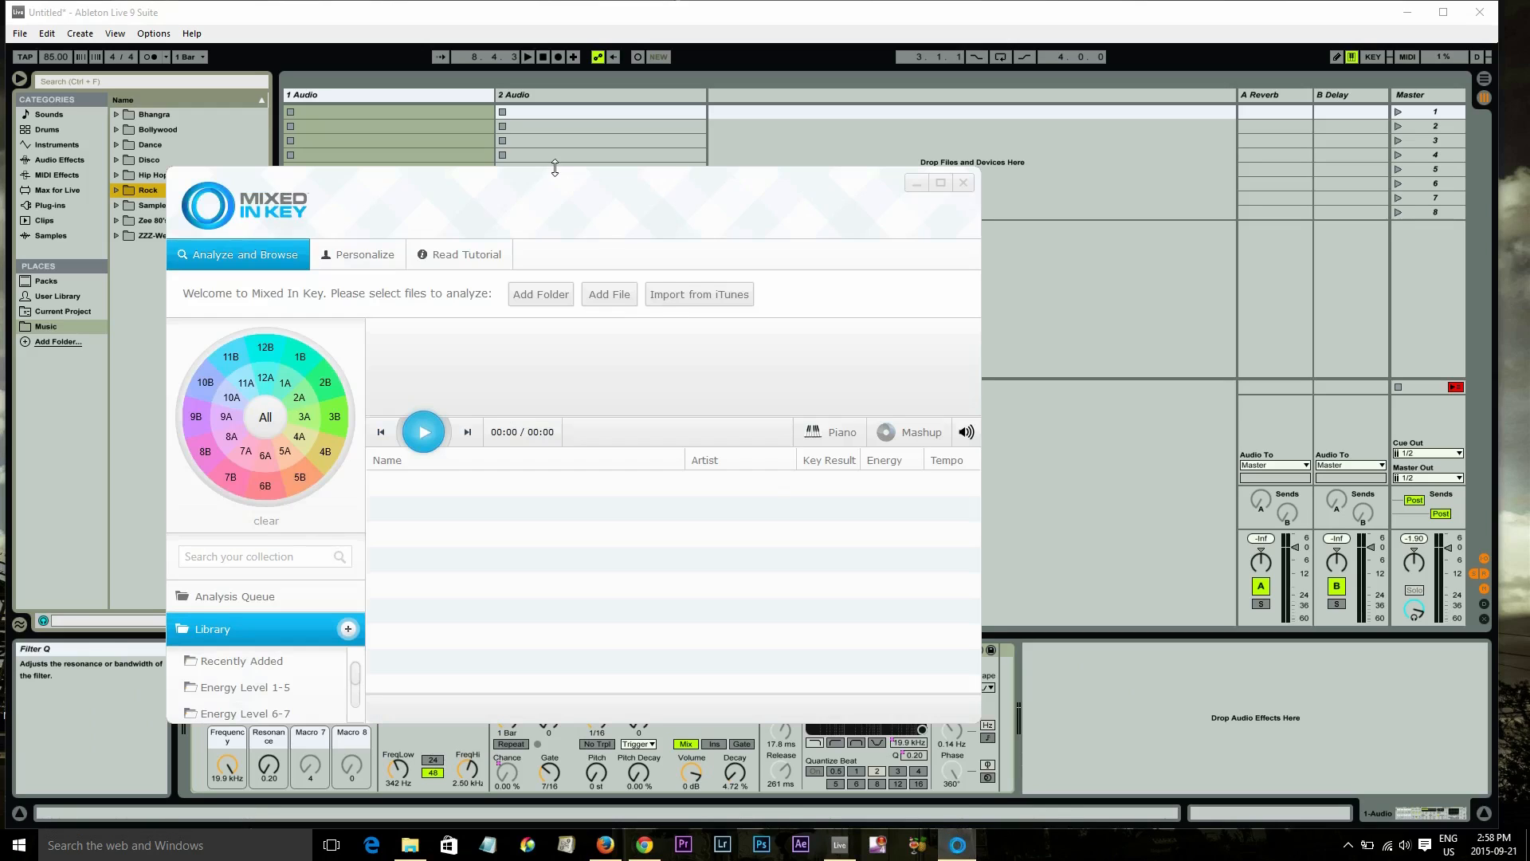
left_click_drag(554, 168, 481, 87)
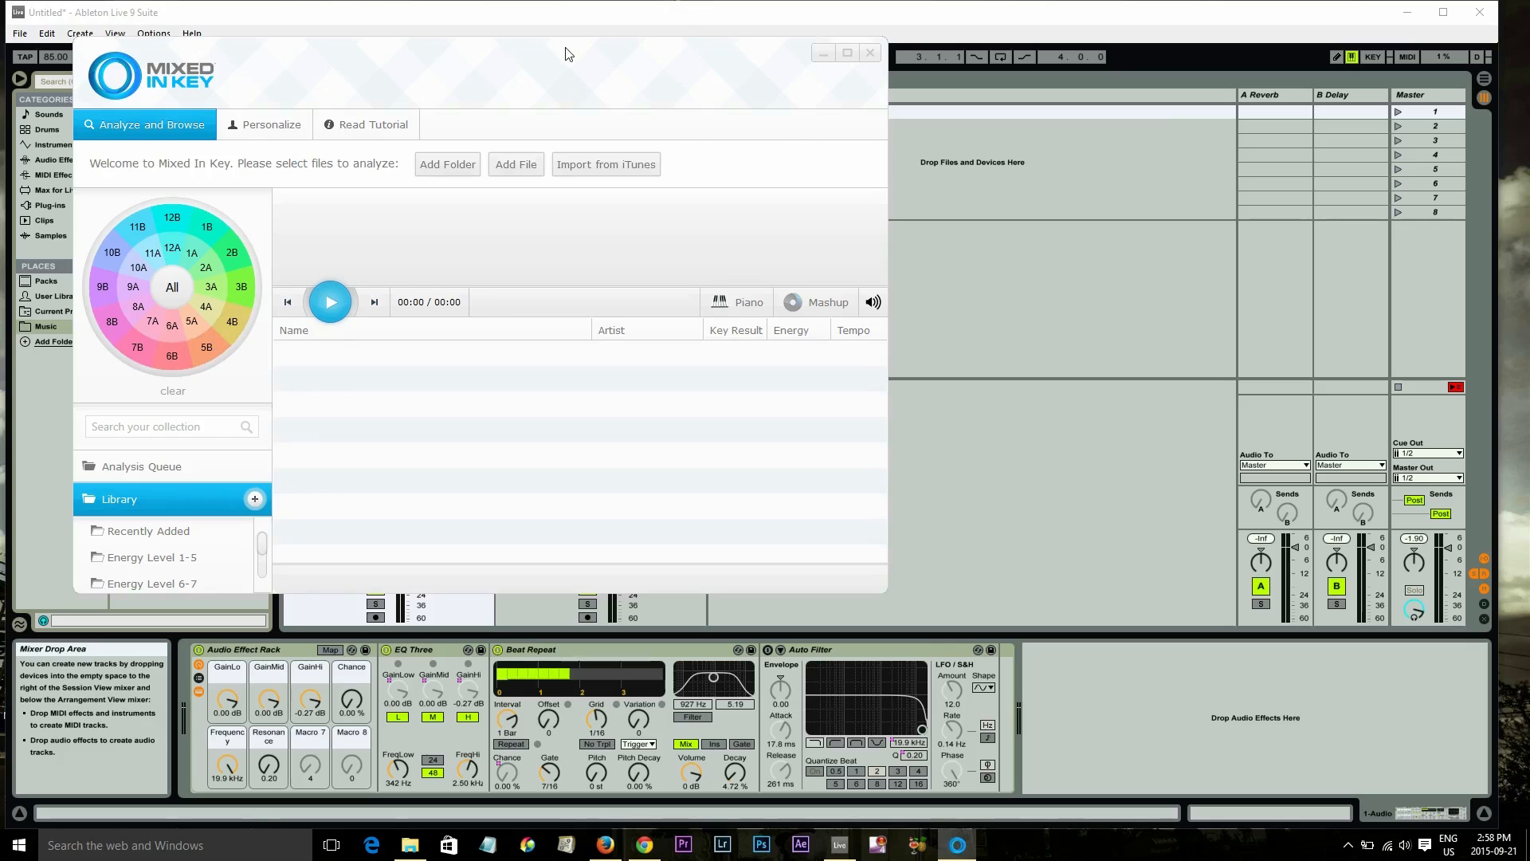
left_click_drag(546, 59, 757, 162)
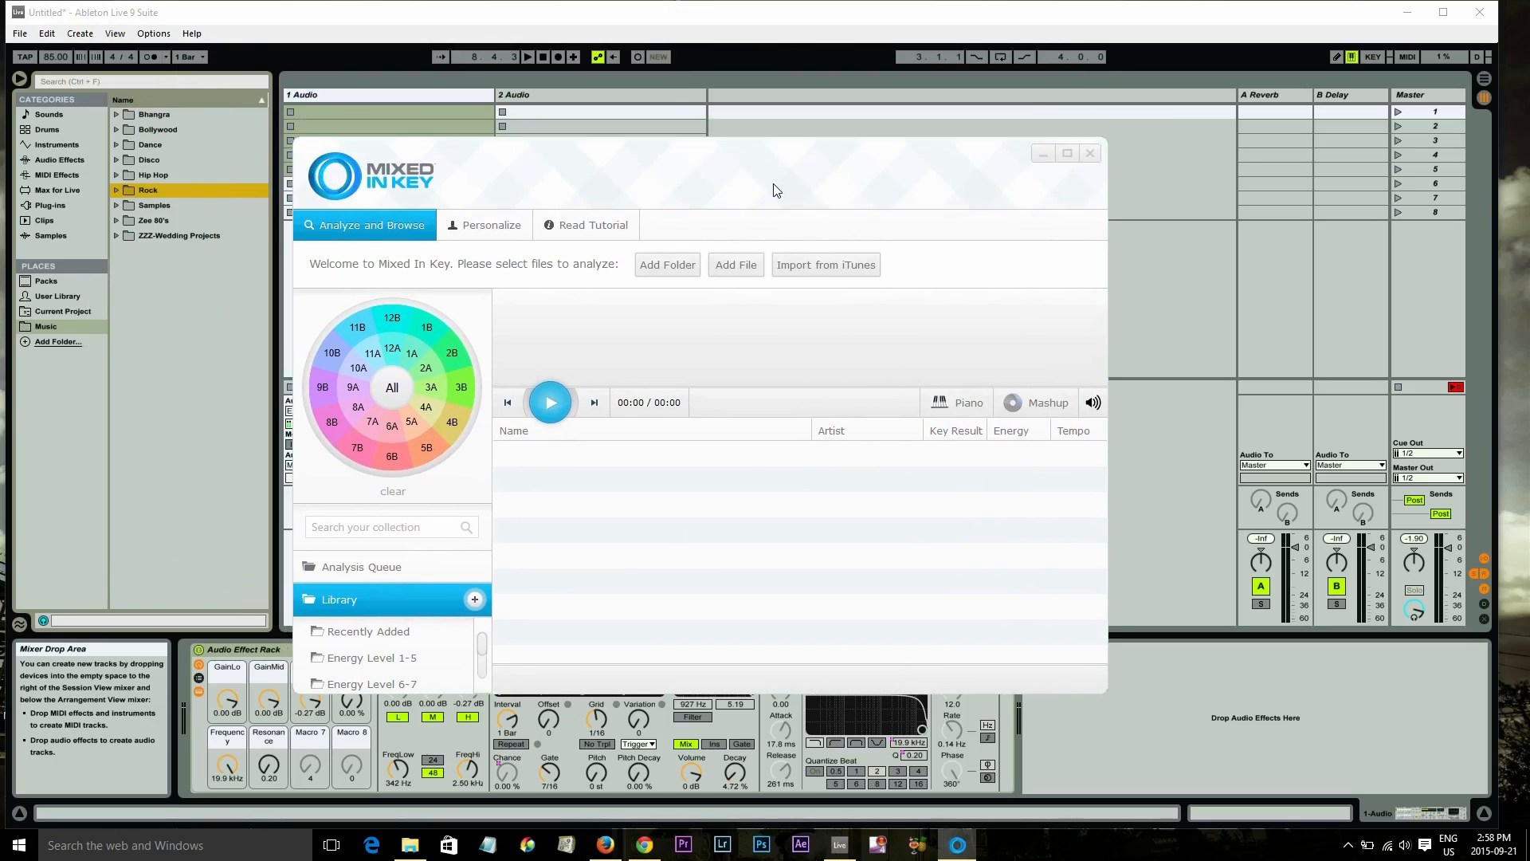
left_click_drag(773, 189, 762, 155)
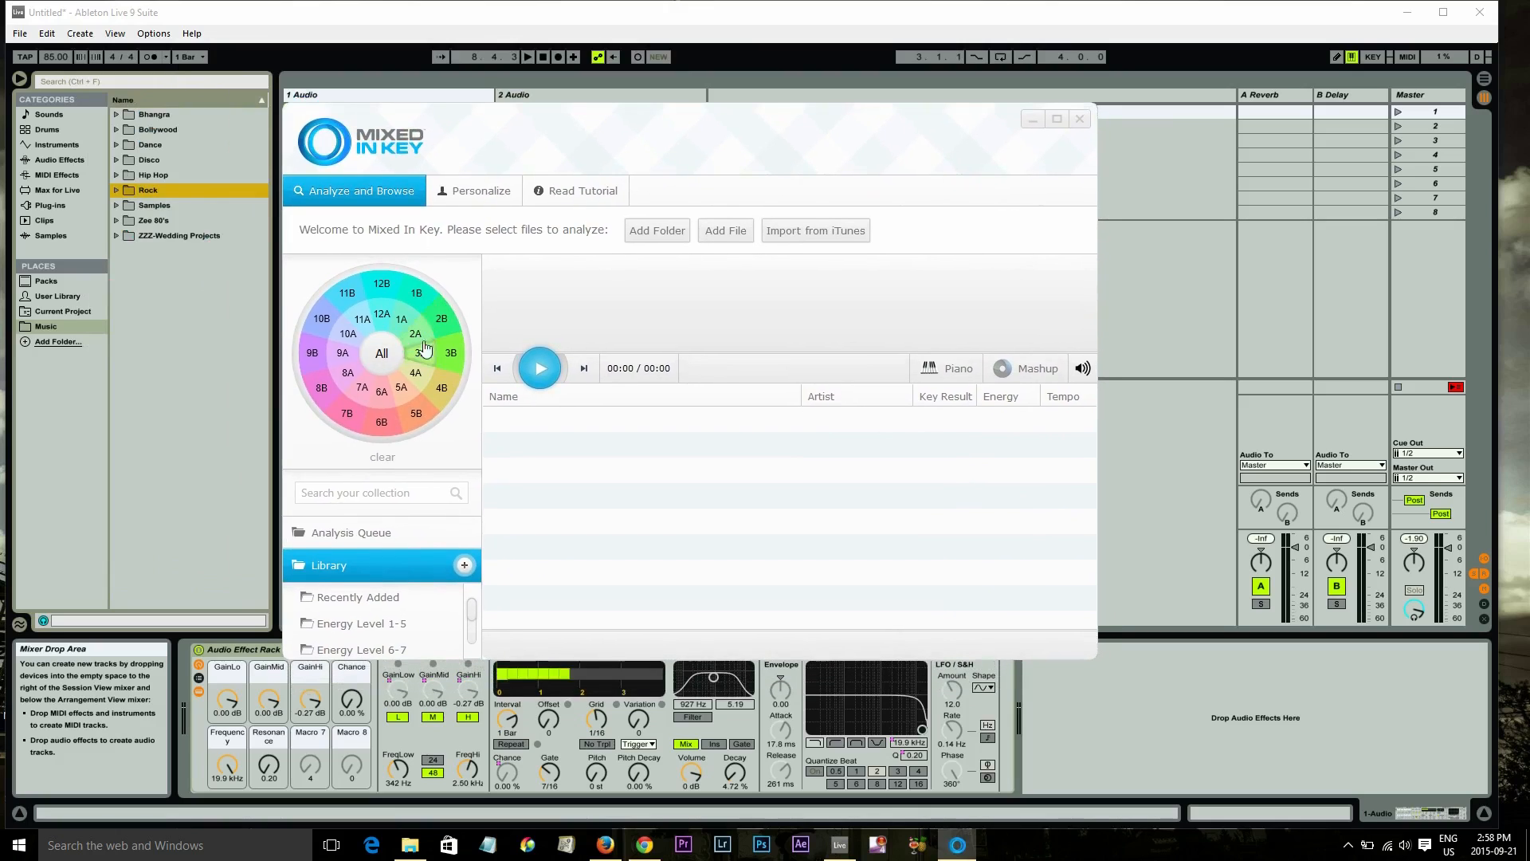
Open the Exclusives music folder and drag Nach_Nee 4.mp3 into Mixed In Key to analyze its key
left_click(410, 845)
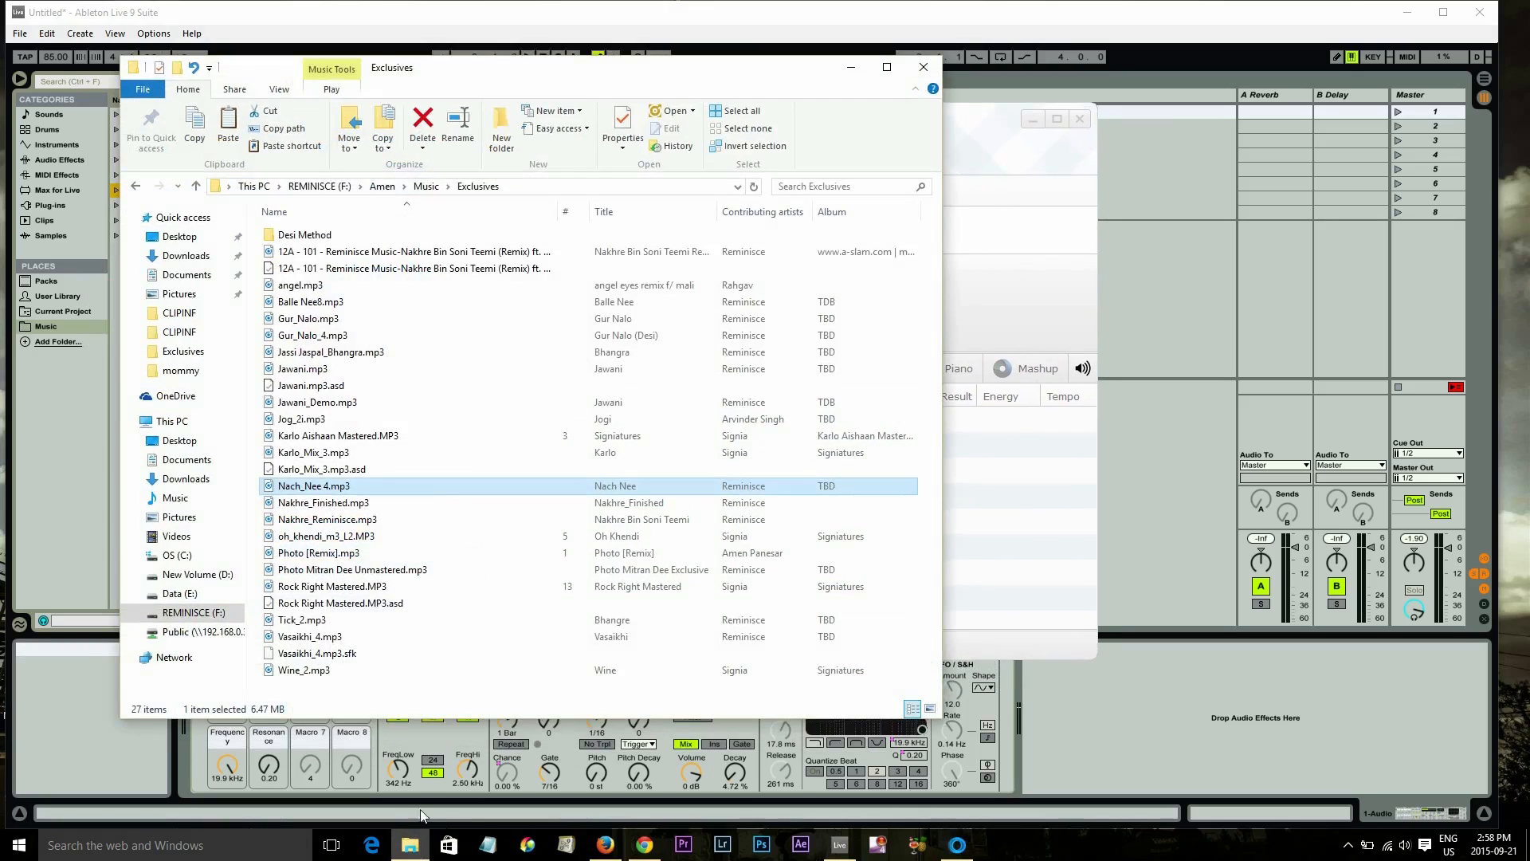
left_click_drag(404, 58, 1050, 88)
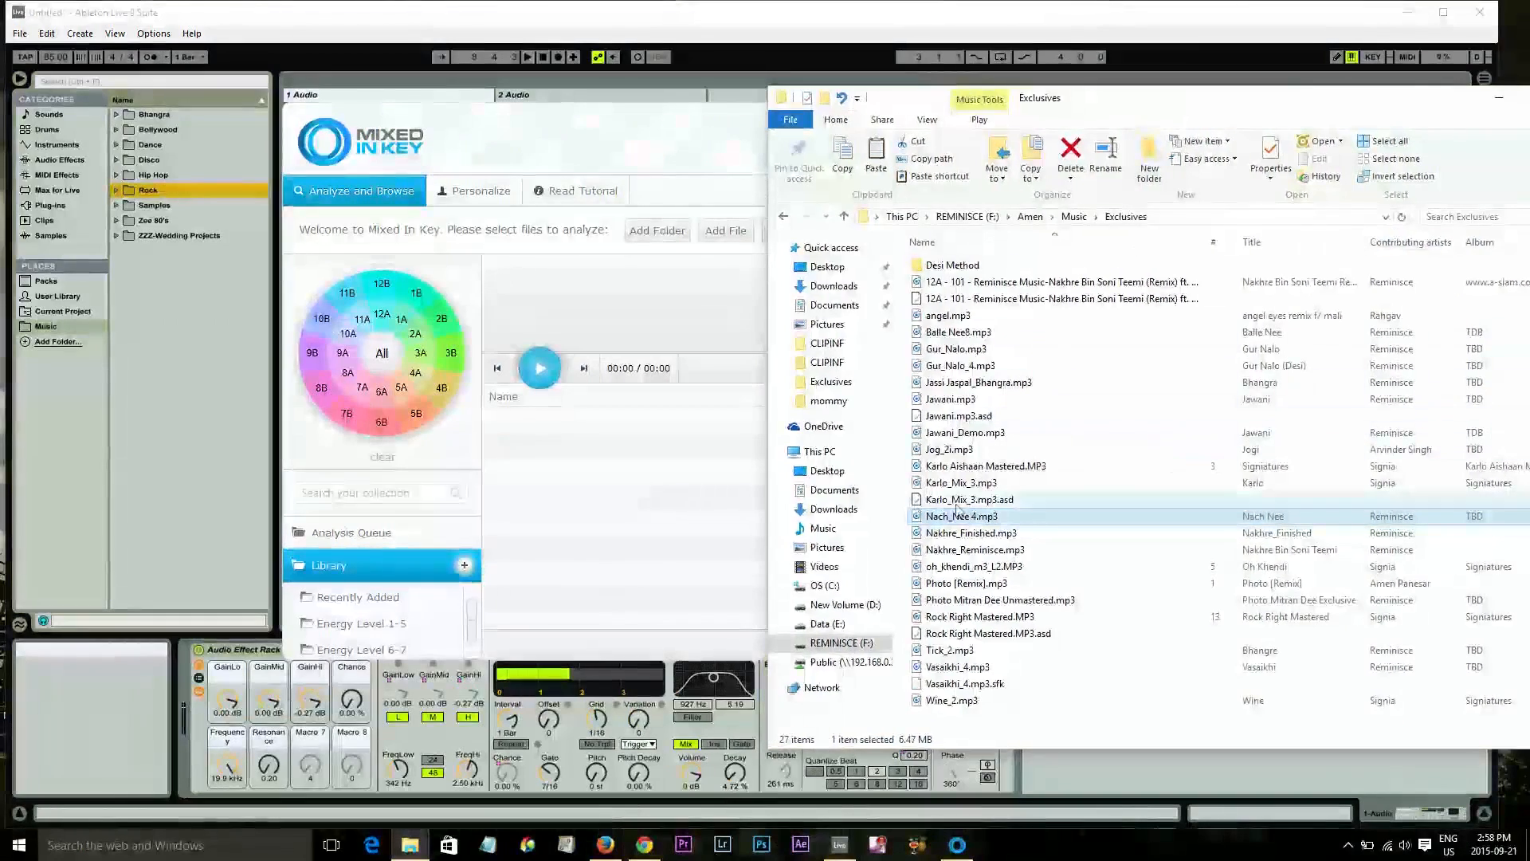
left_click_drag(952, 517, 572, 468)
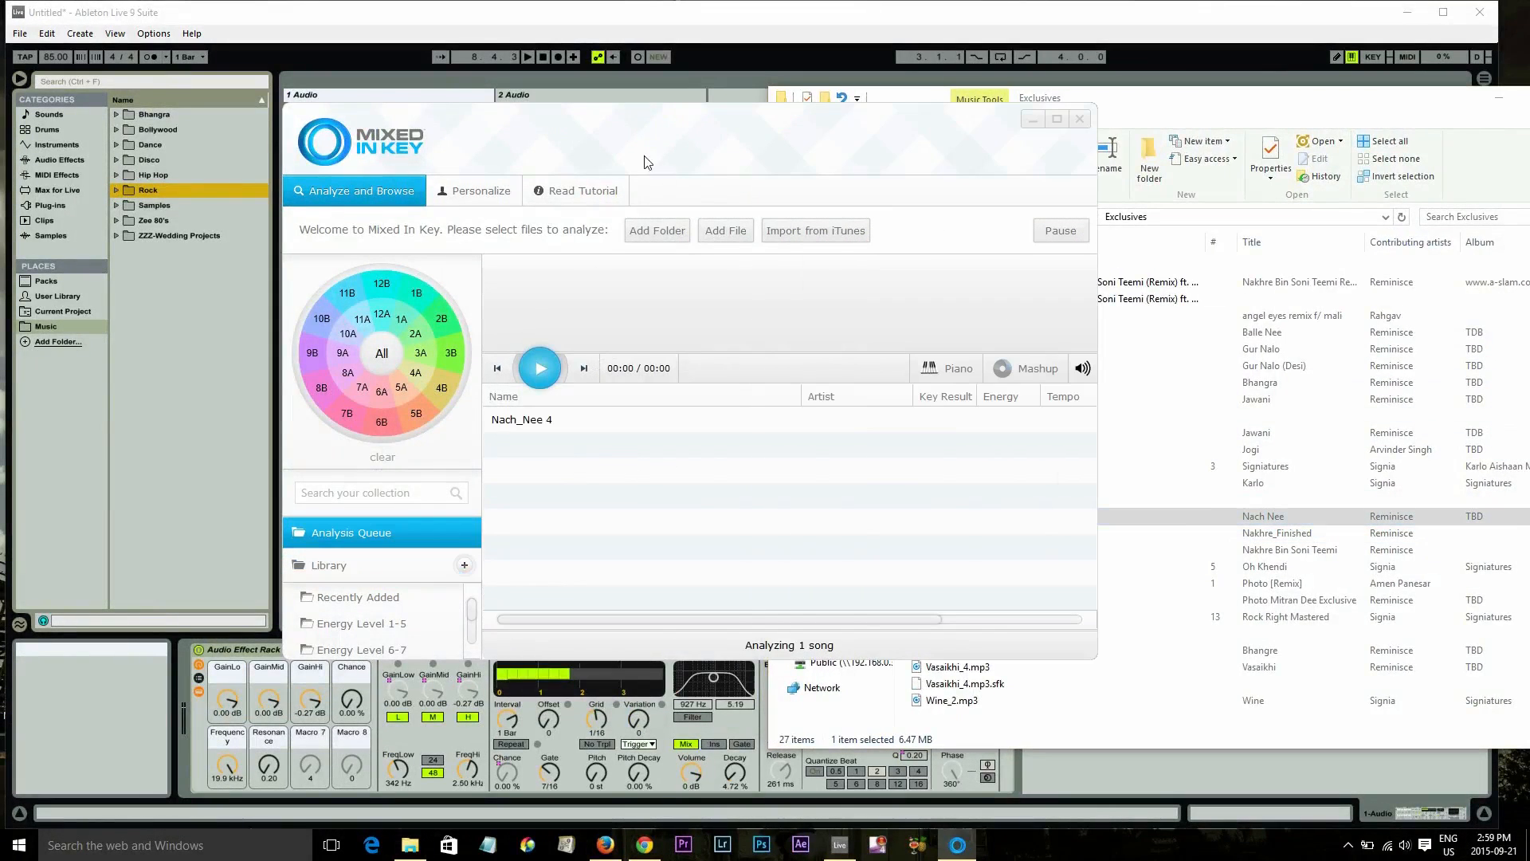
Move and widen the Mixed In Key window to show all result columns
left_click_drag(635, 145, 491, 124)
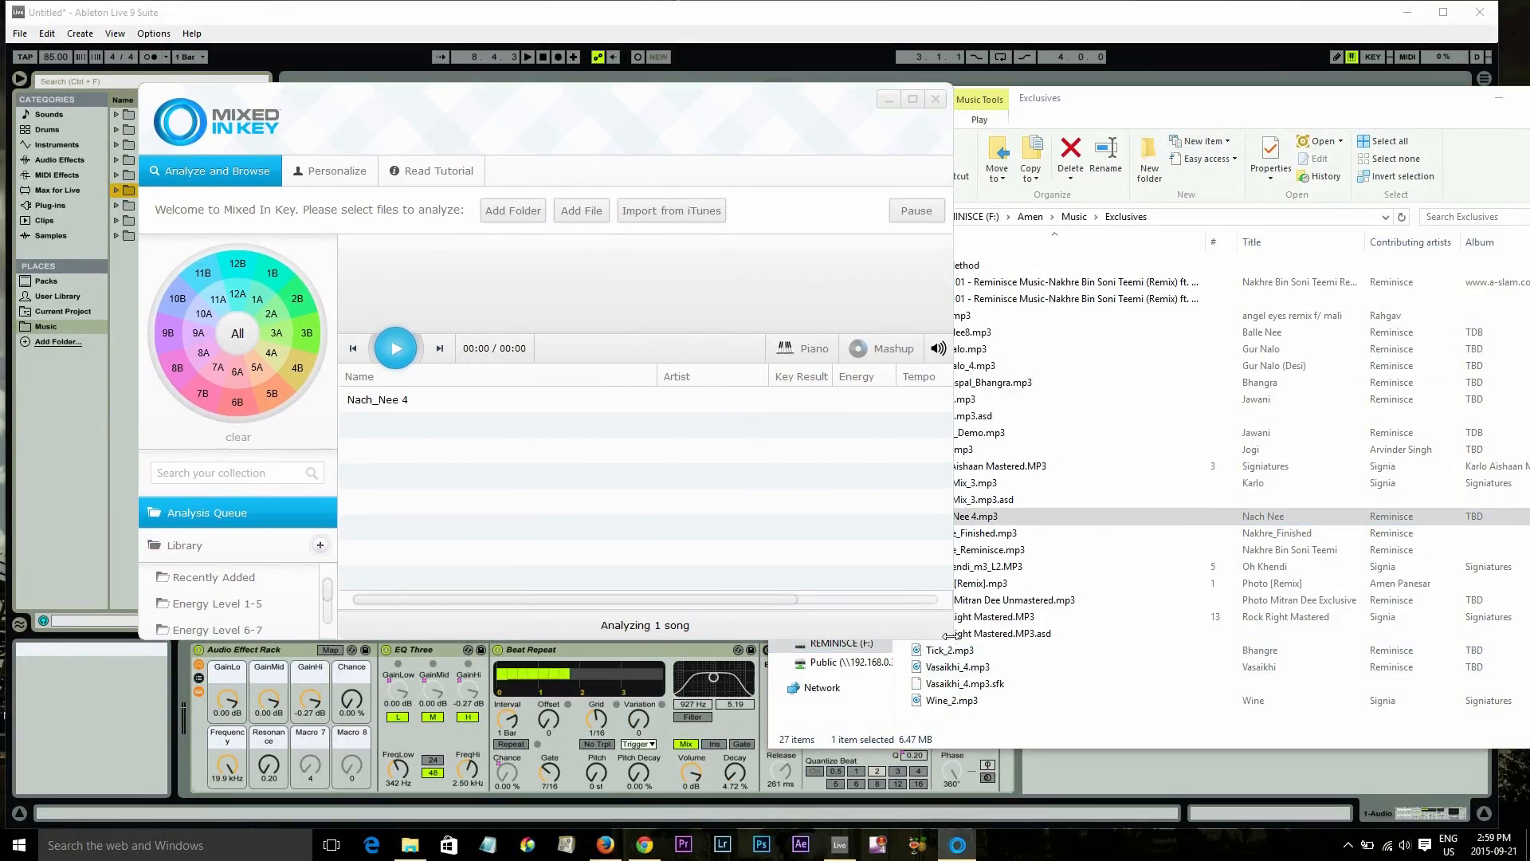
left_click_drag(949, 635, 1262, 635)
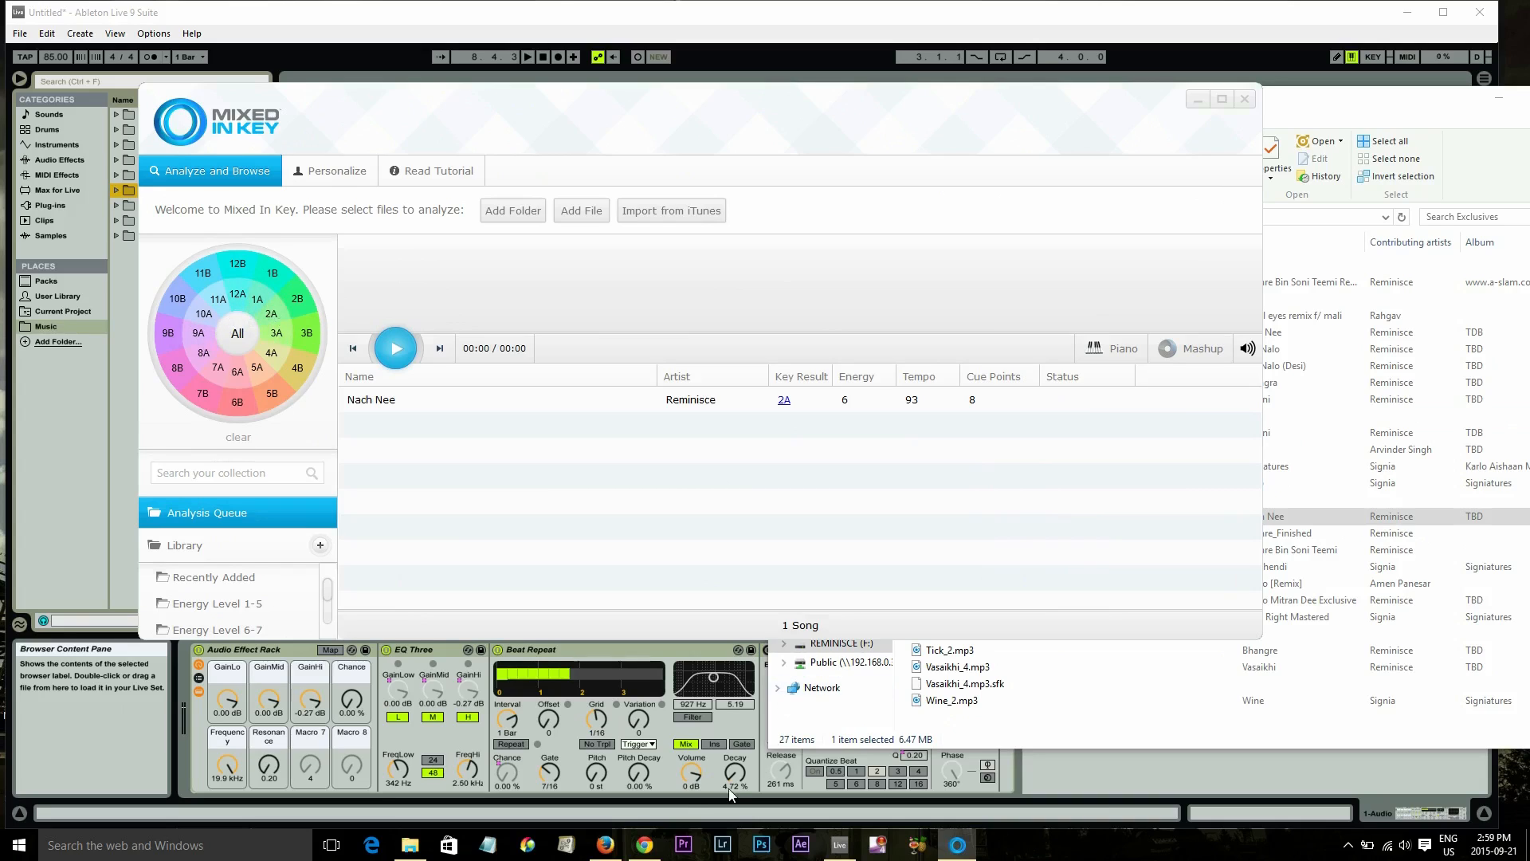
View the Camelot System wheel in the YouTube tutorial open in the browser, then return to Mixed In Key
left_click(606, 845)
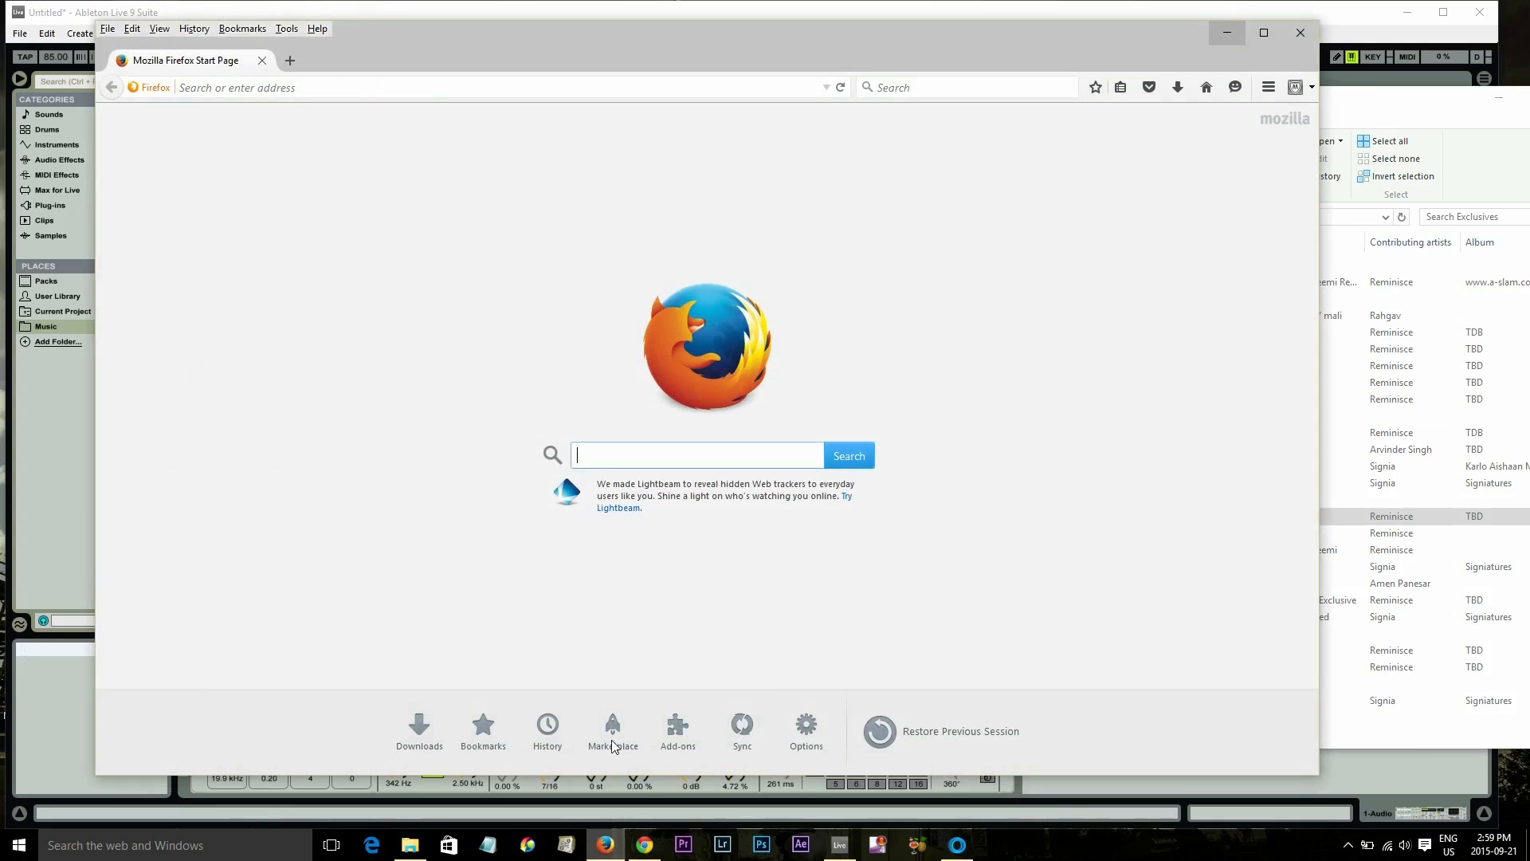
left_click(644, 845)
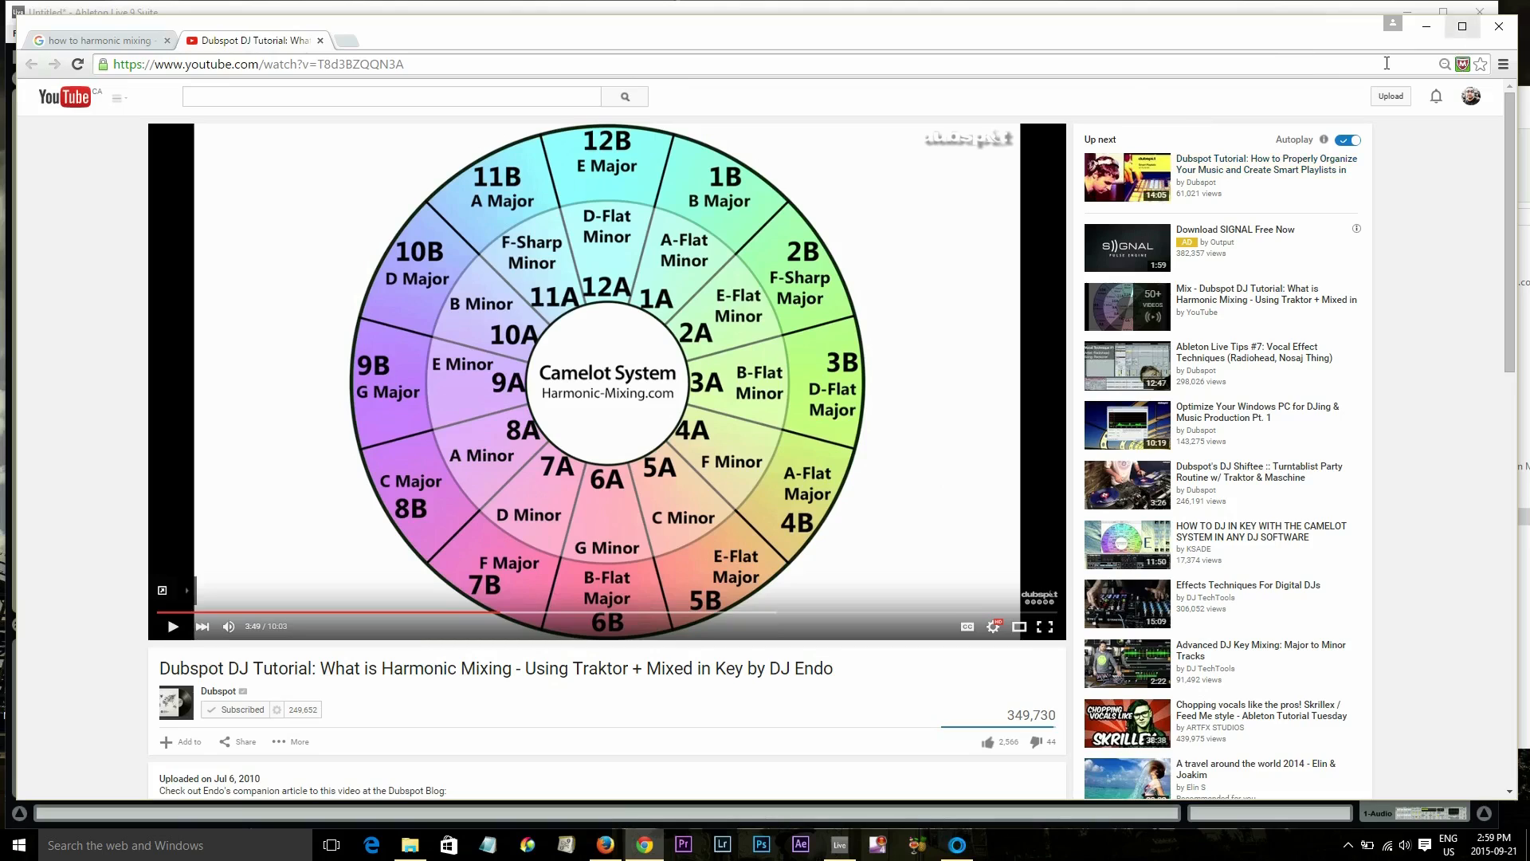
left_click(1435, 36)
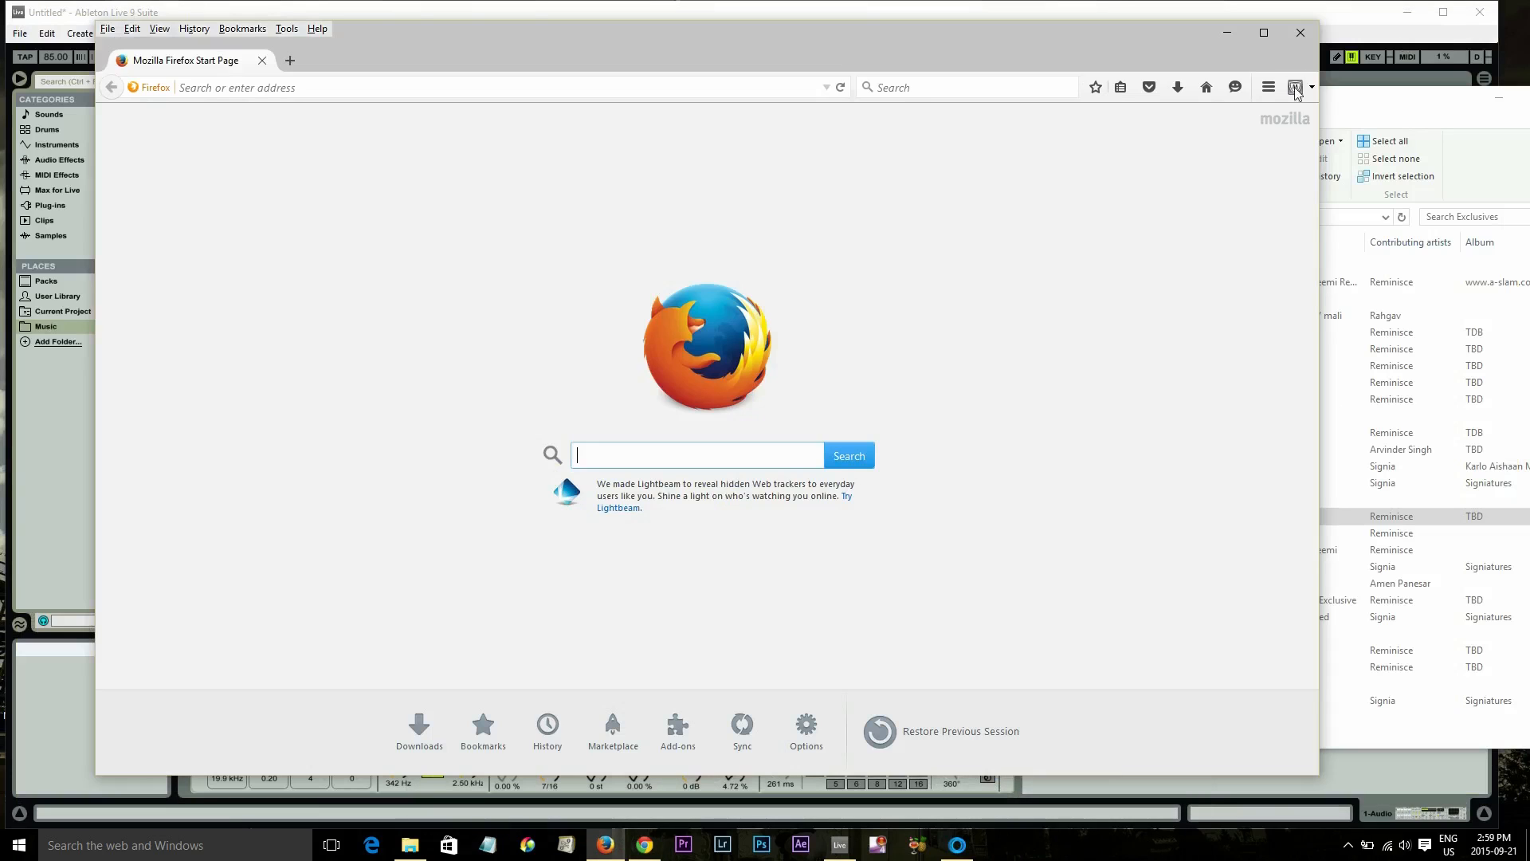
left_click(41, 470)
left_click(955, 846)
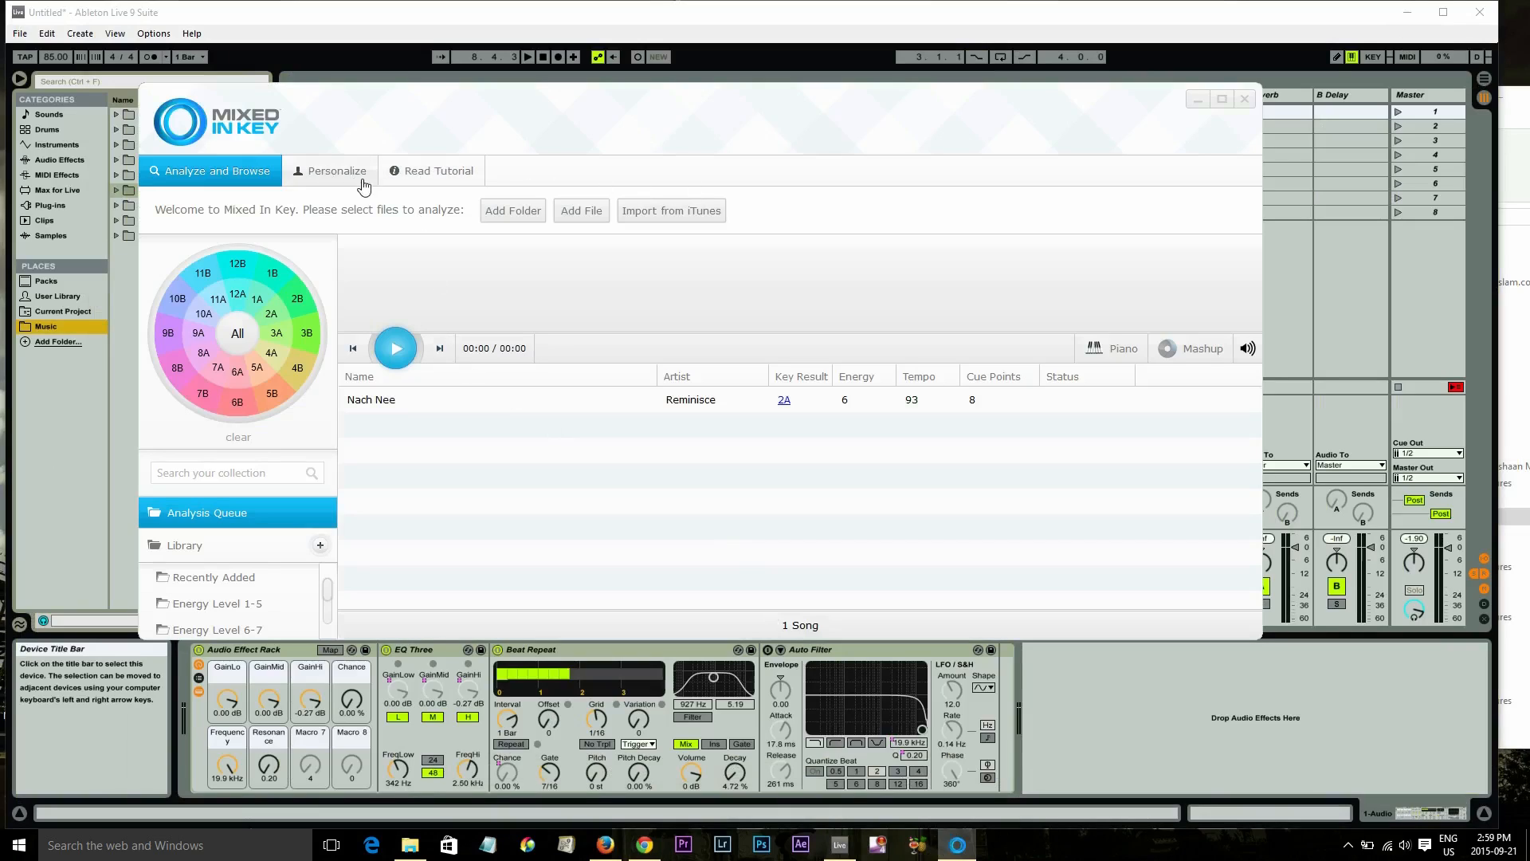
Open the piano keyboard, play a note, and close it
left_click(1118, 349)
left_click(729, 435)
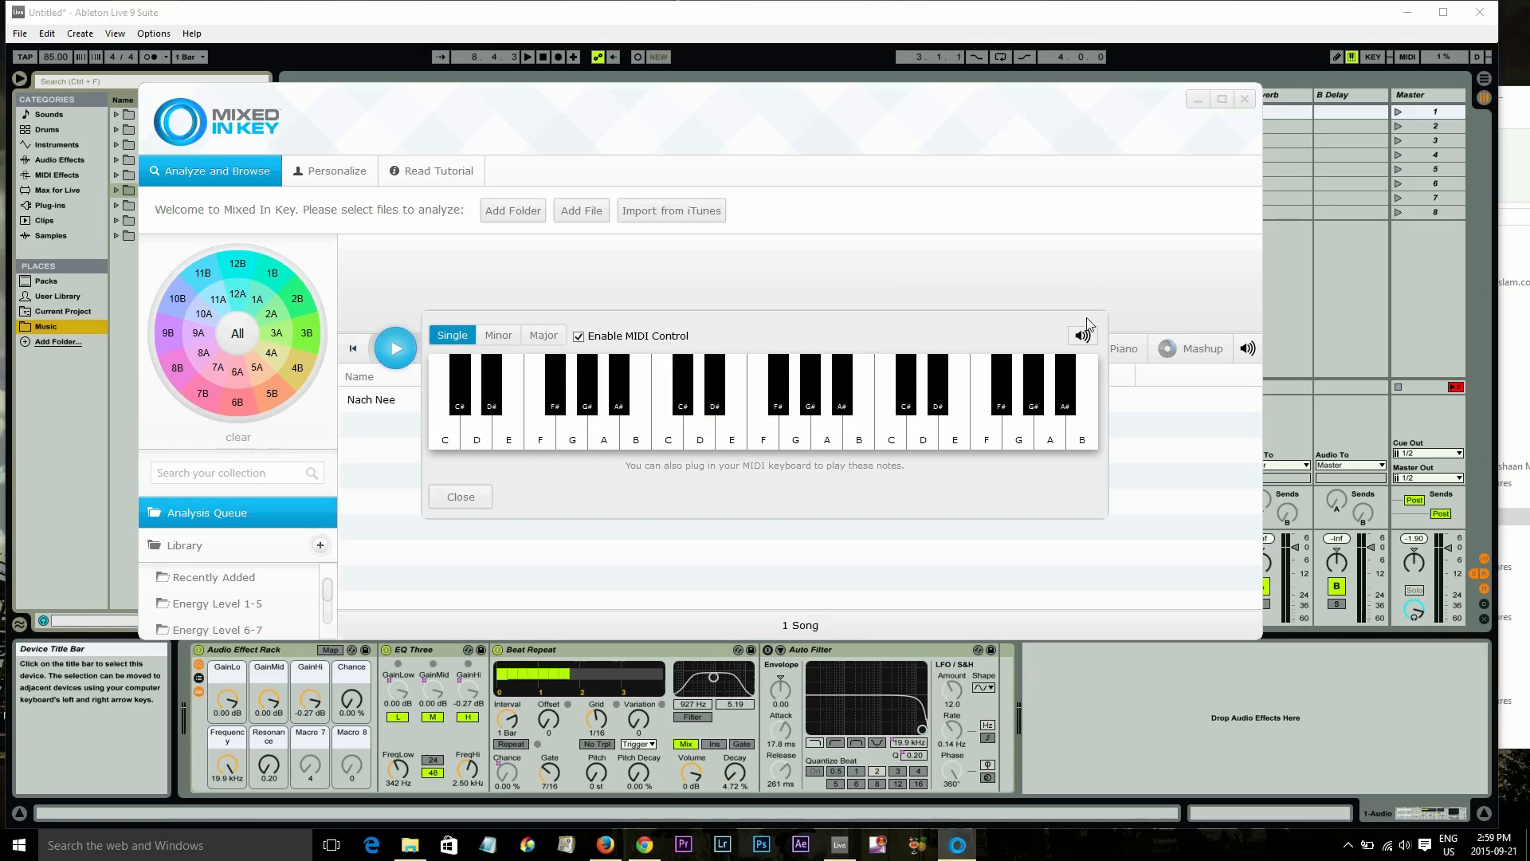
left_click(464, 502)
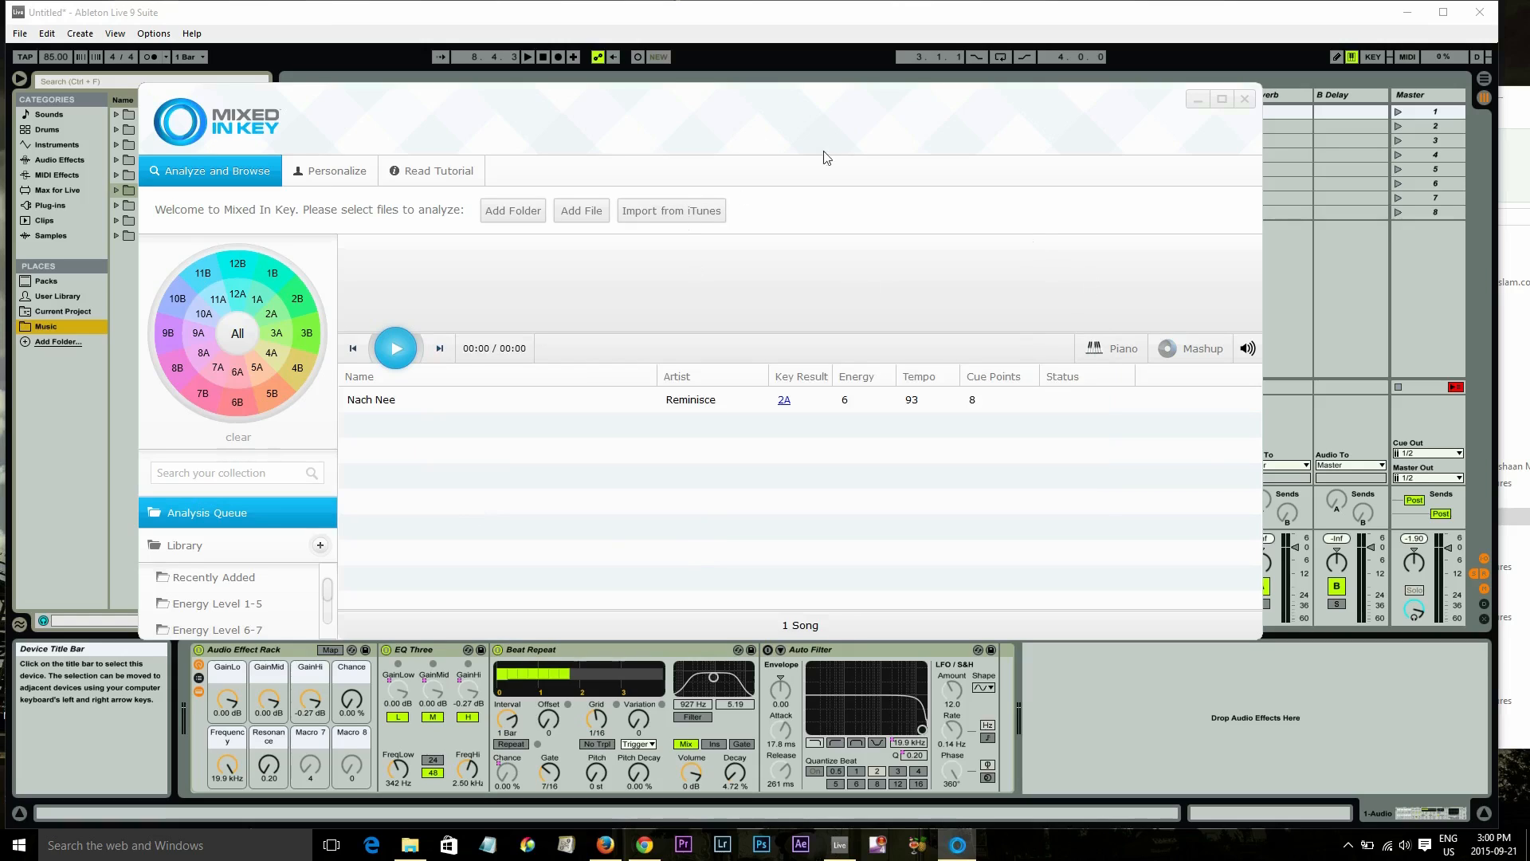
Minimize Mixed In Key and expand the Bhangra 80 - 89 BPM folder in the Music browser, widening the browser
left_click(1198, 99)
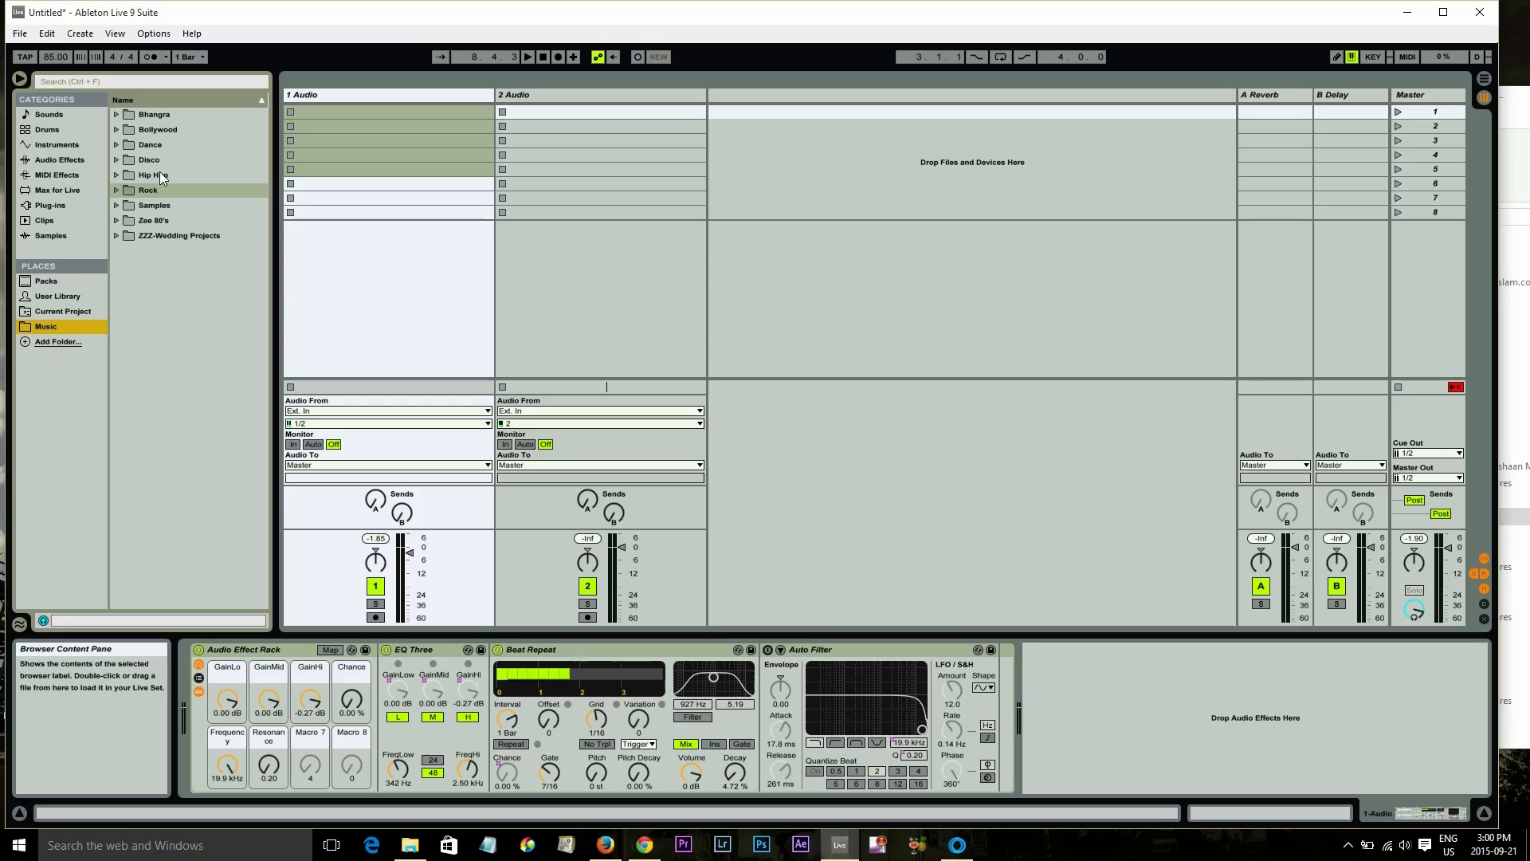
left_click(115, 114)
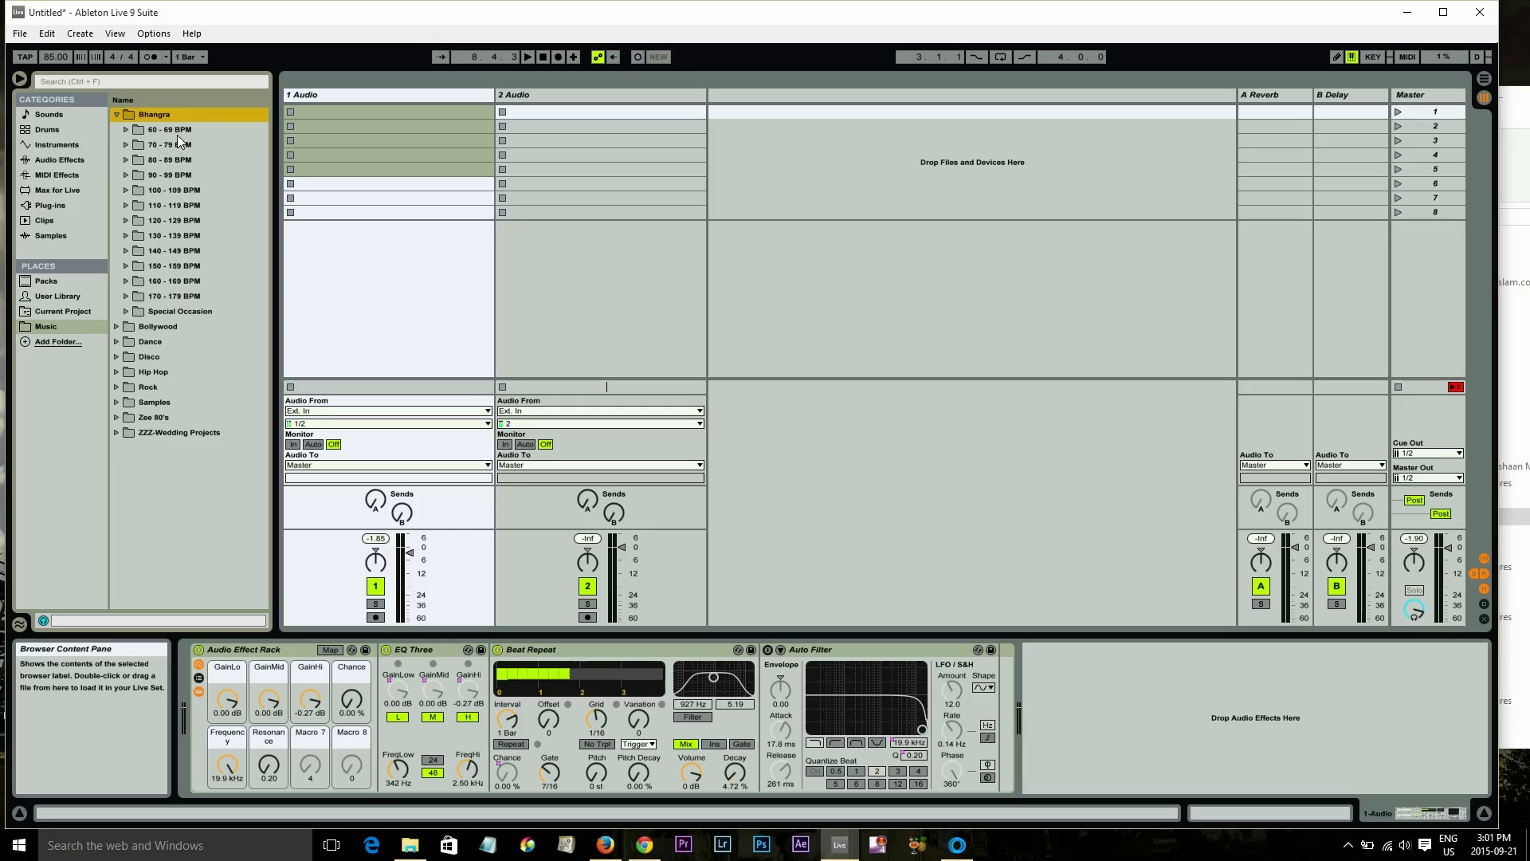
left_click(126, 130)
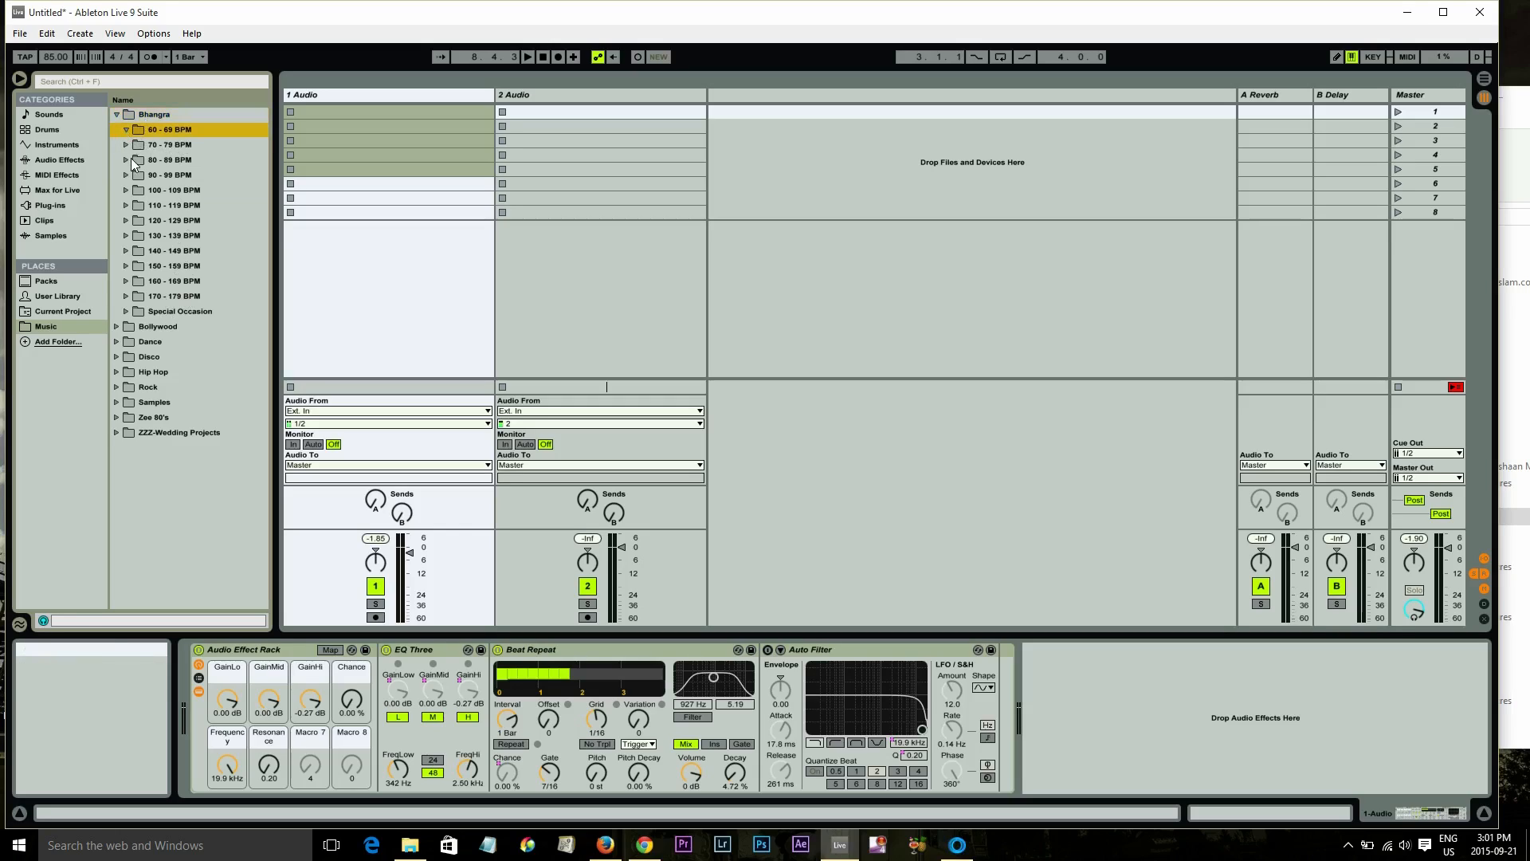
left_click(126, 160)
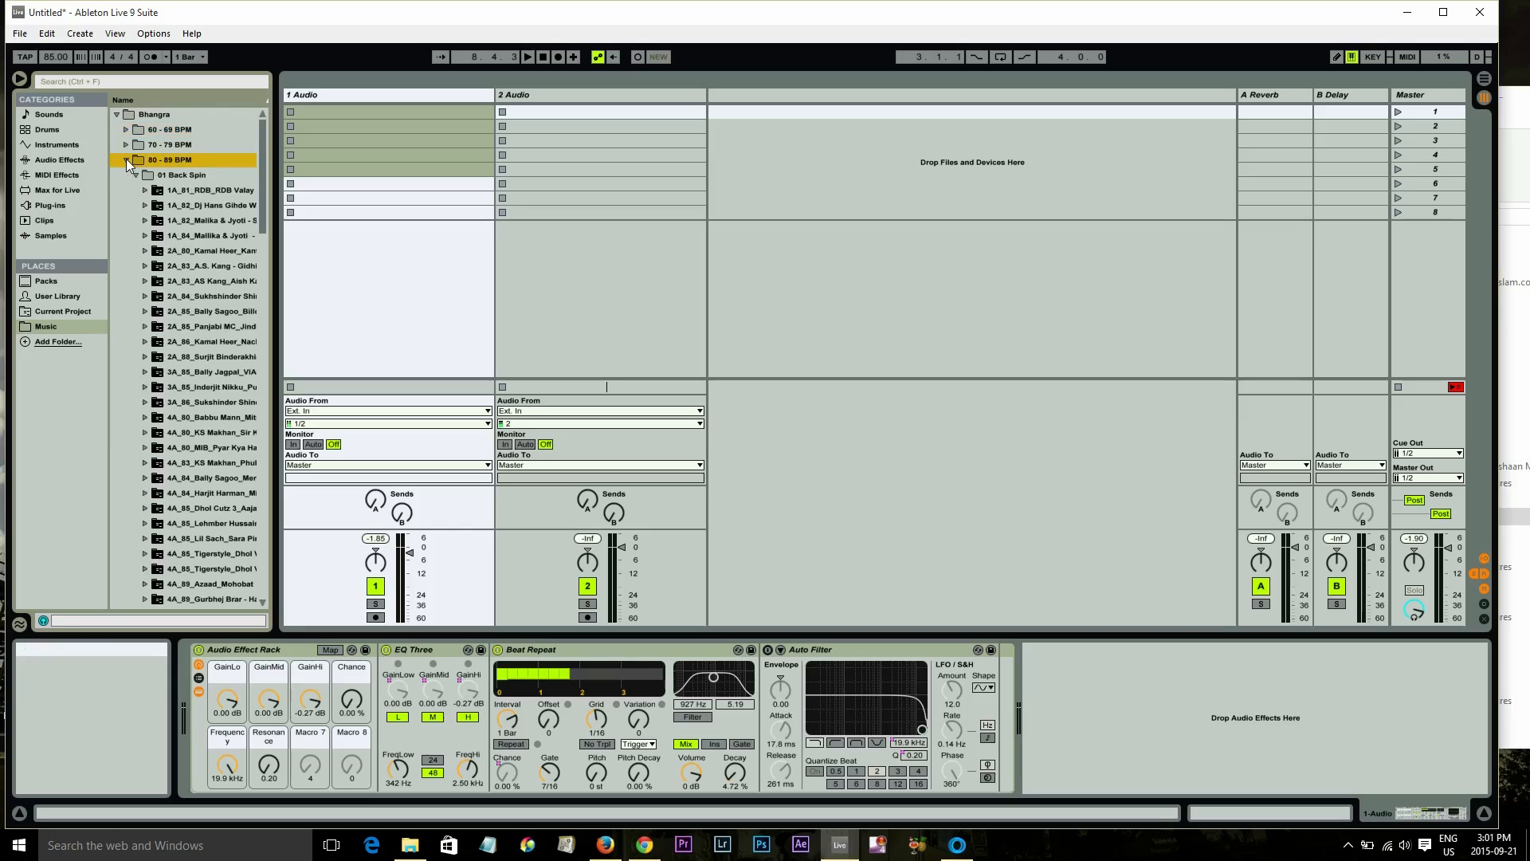
left_click_drag(275, 187, 611, 187)
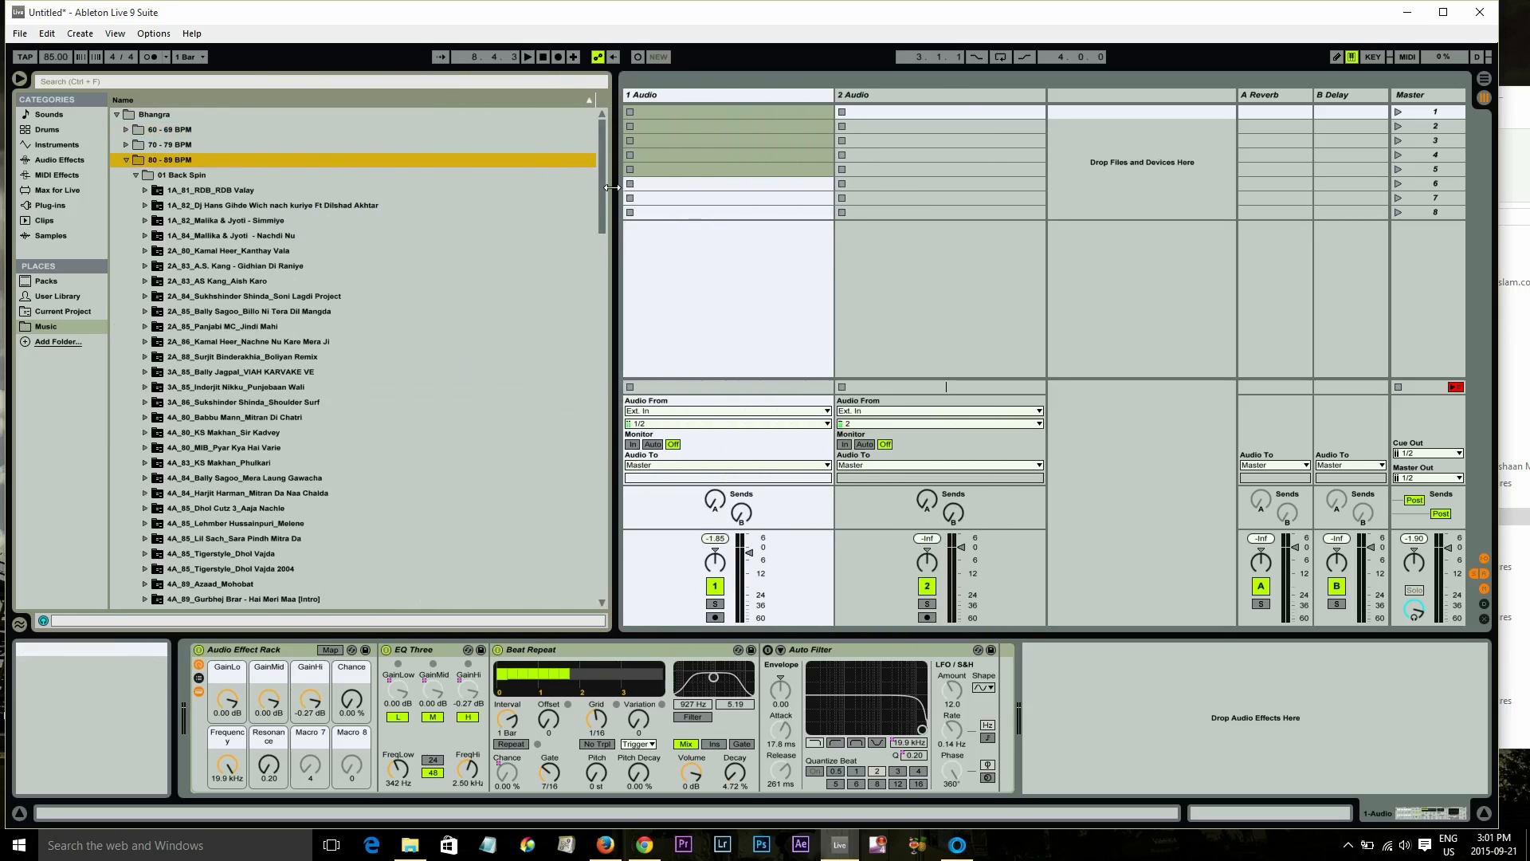
Browse the key-prefixed track folders inside Bhangra 80 - 89 BPM
left_click(136, 175)
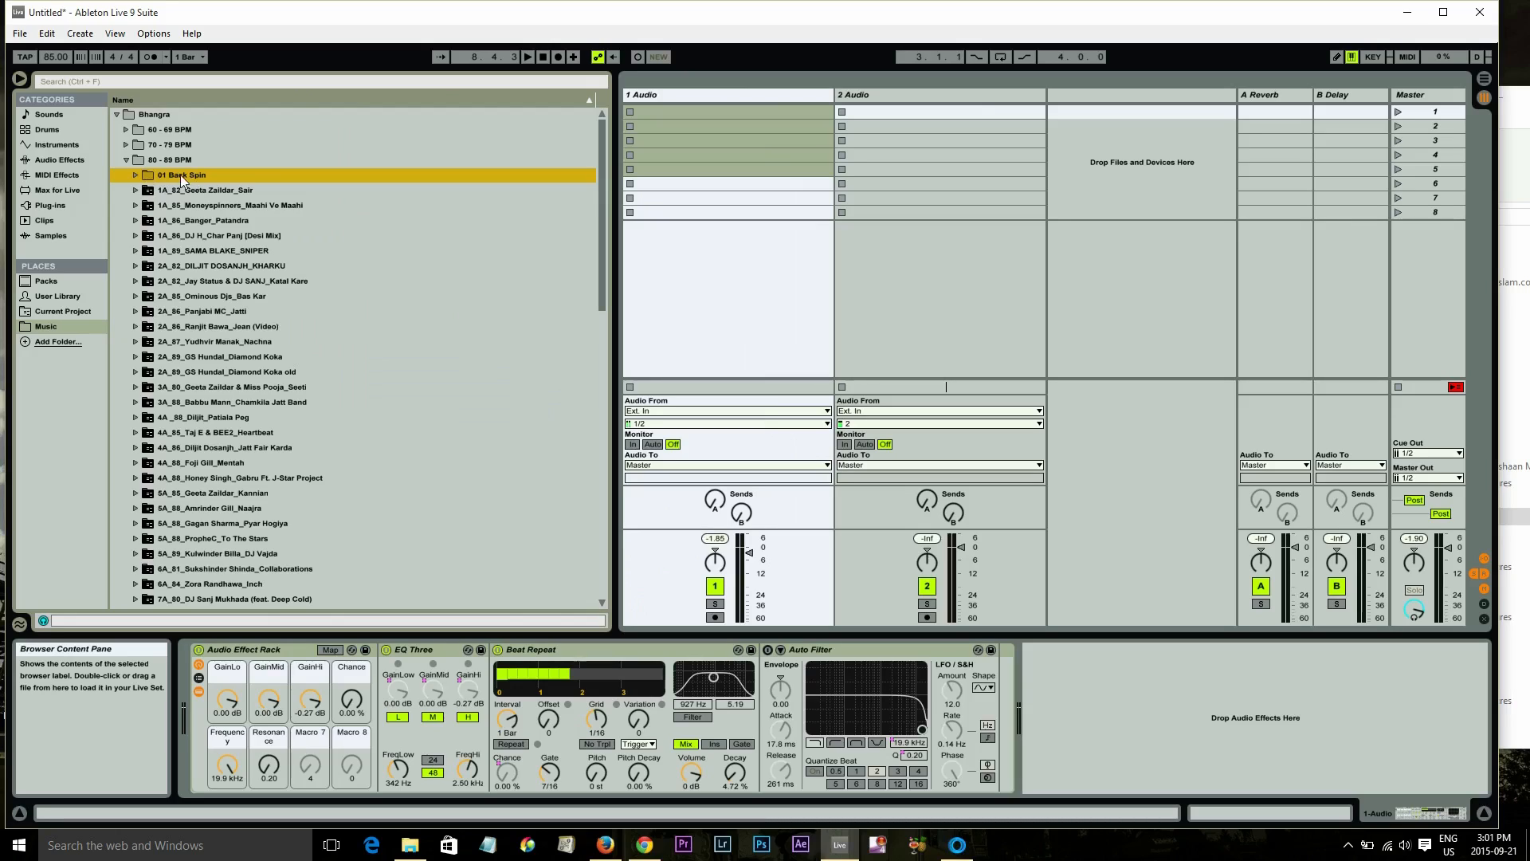
left_click(132, 176)
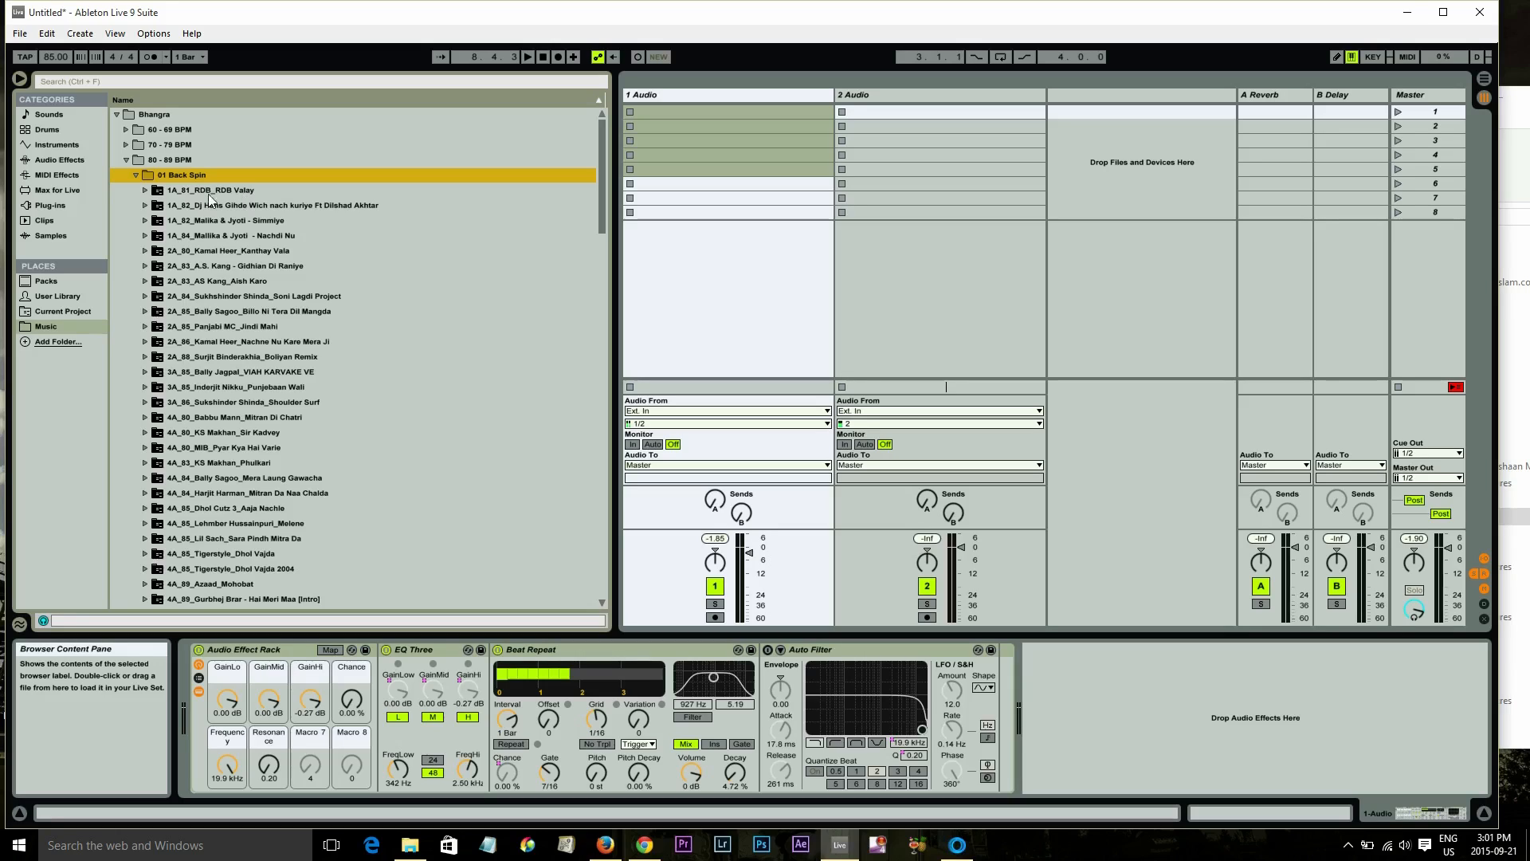
left_click(137, 176)
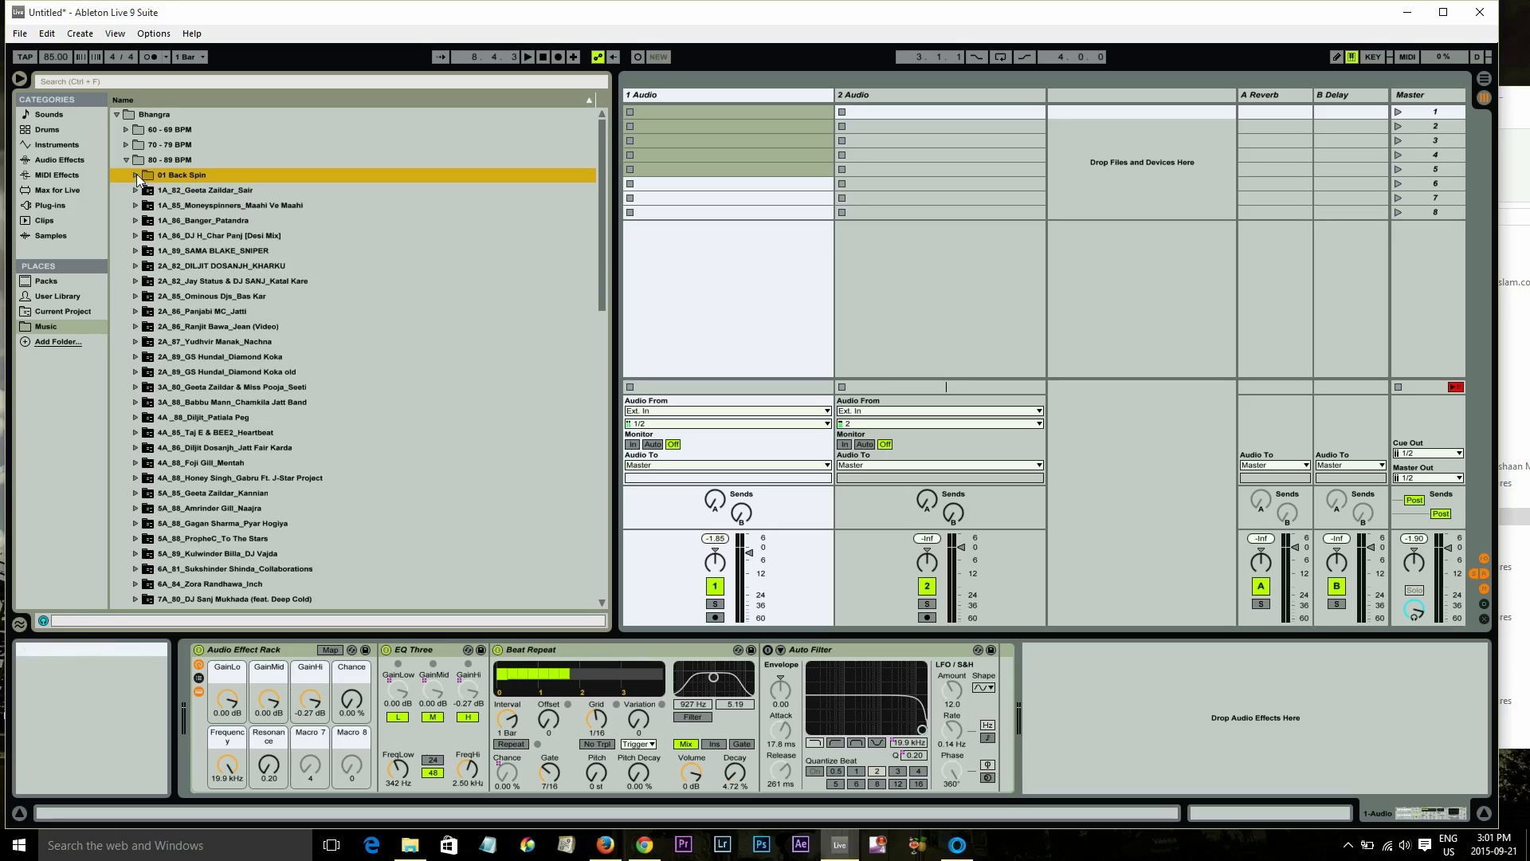
scroll(218, 378, "down", 5)
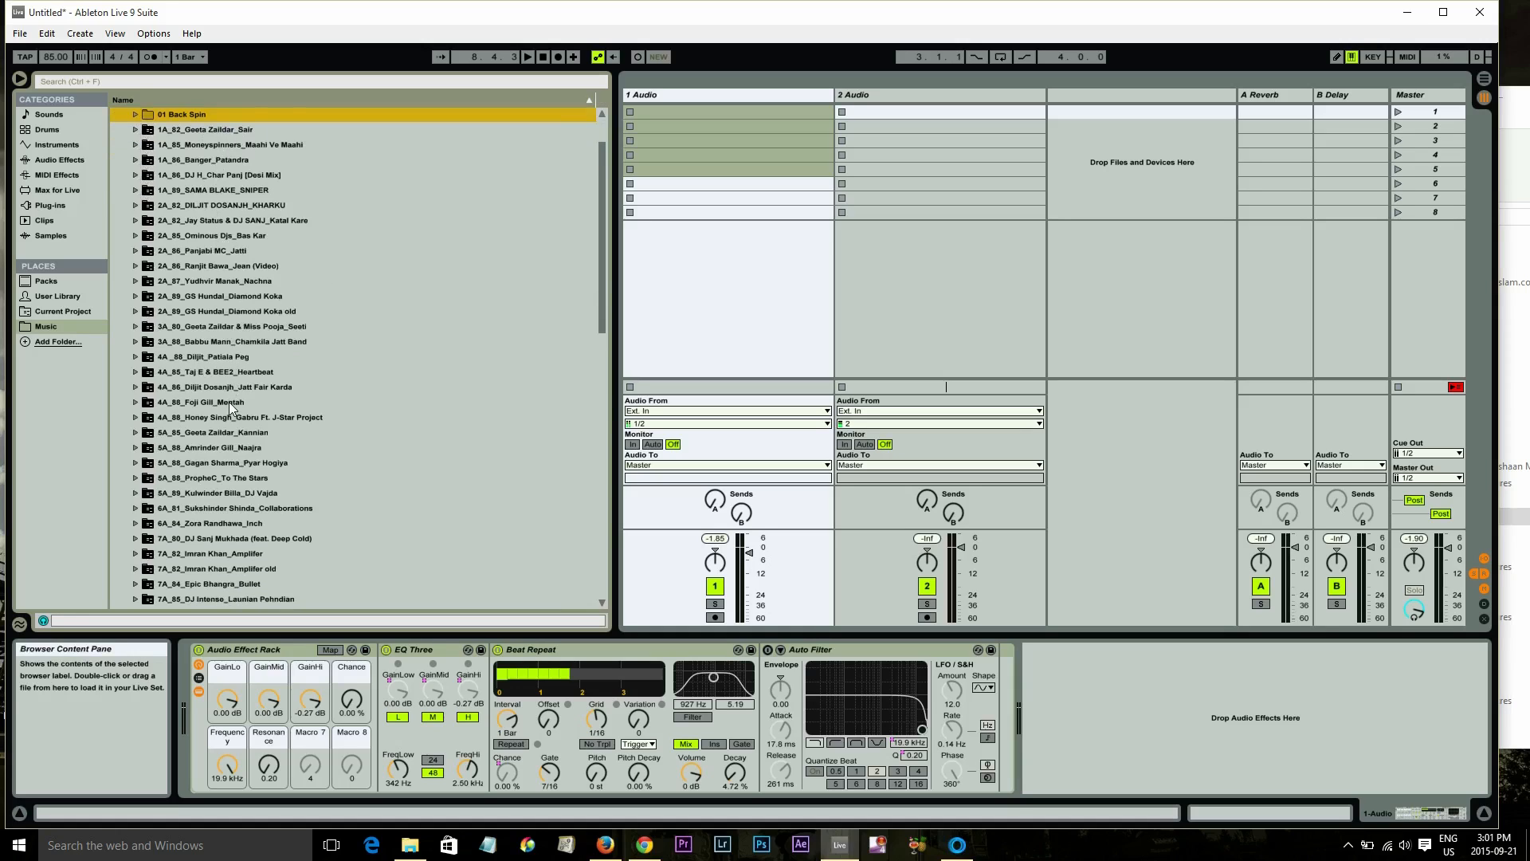
scroll(231, 407, "down", 7)
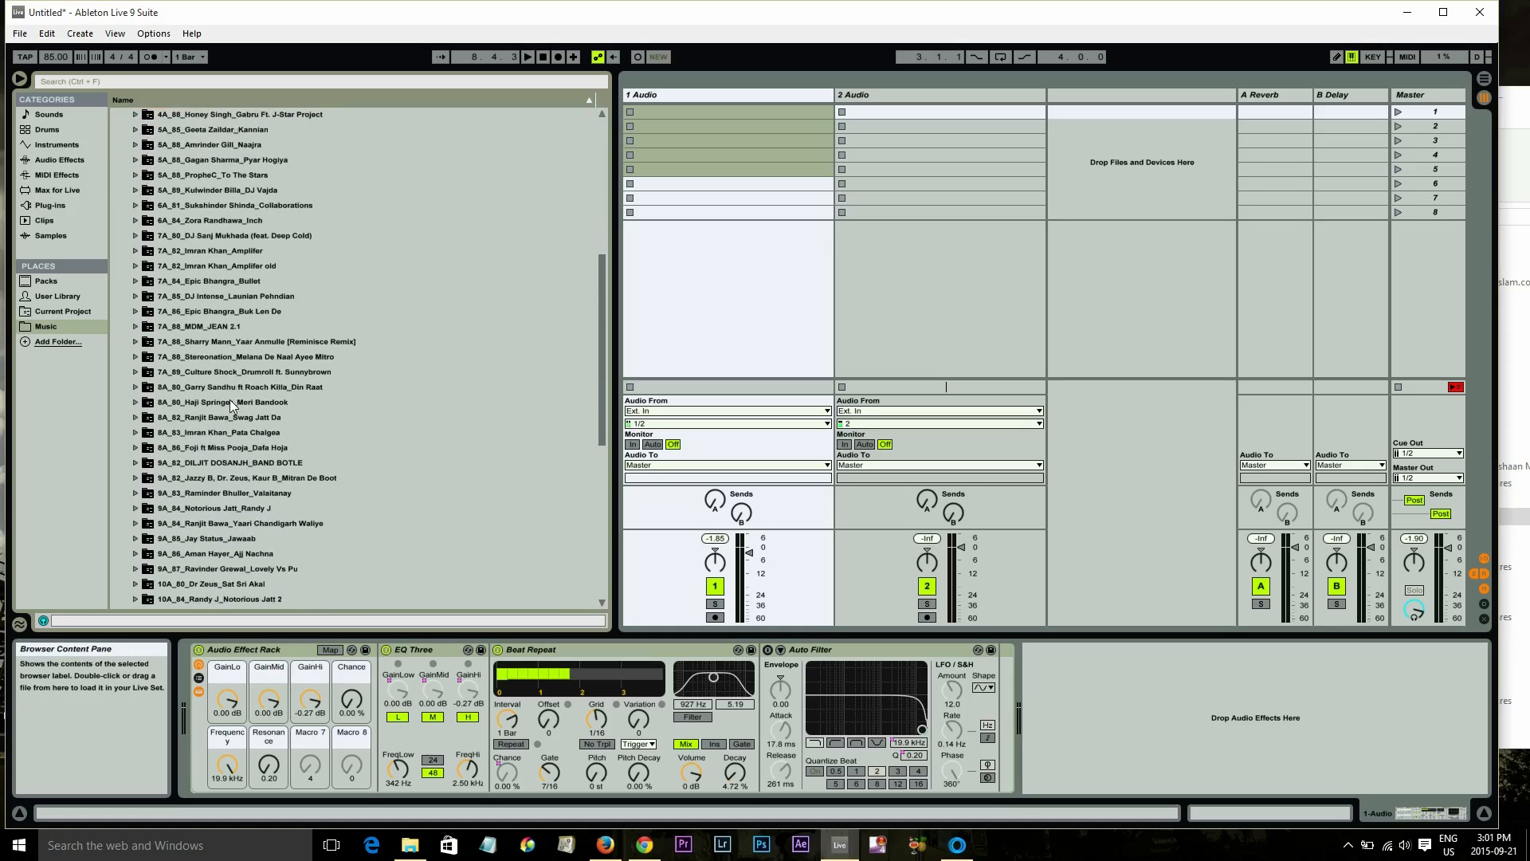
scroll(299, 450, "up", 6)
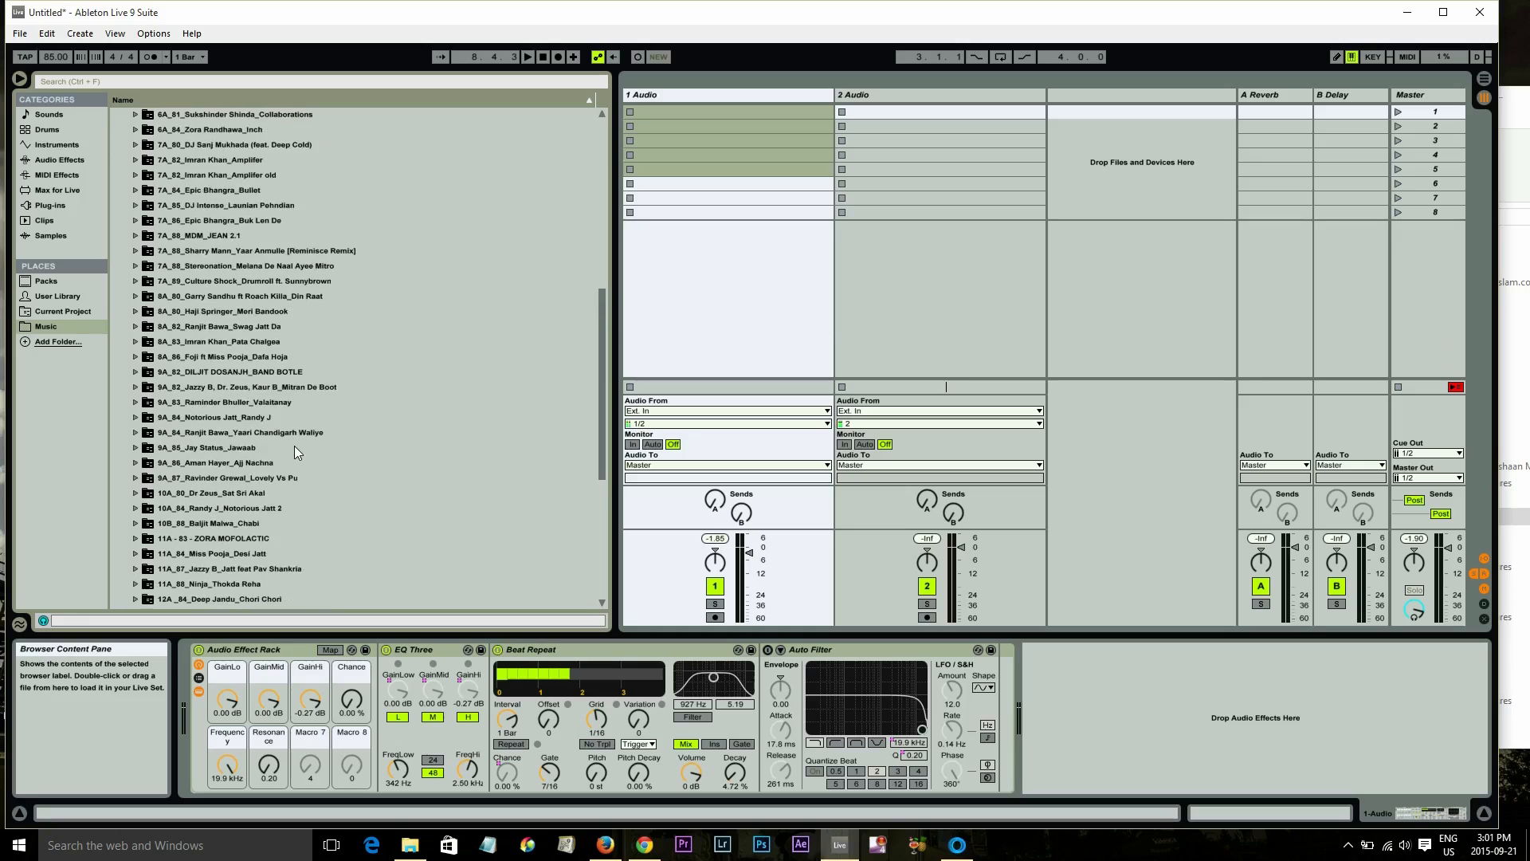
scroll(295, 450, "up", 6)
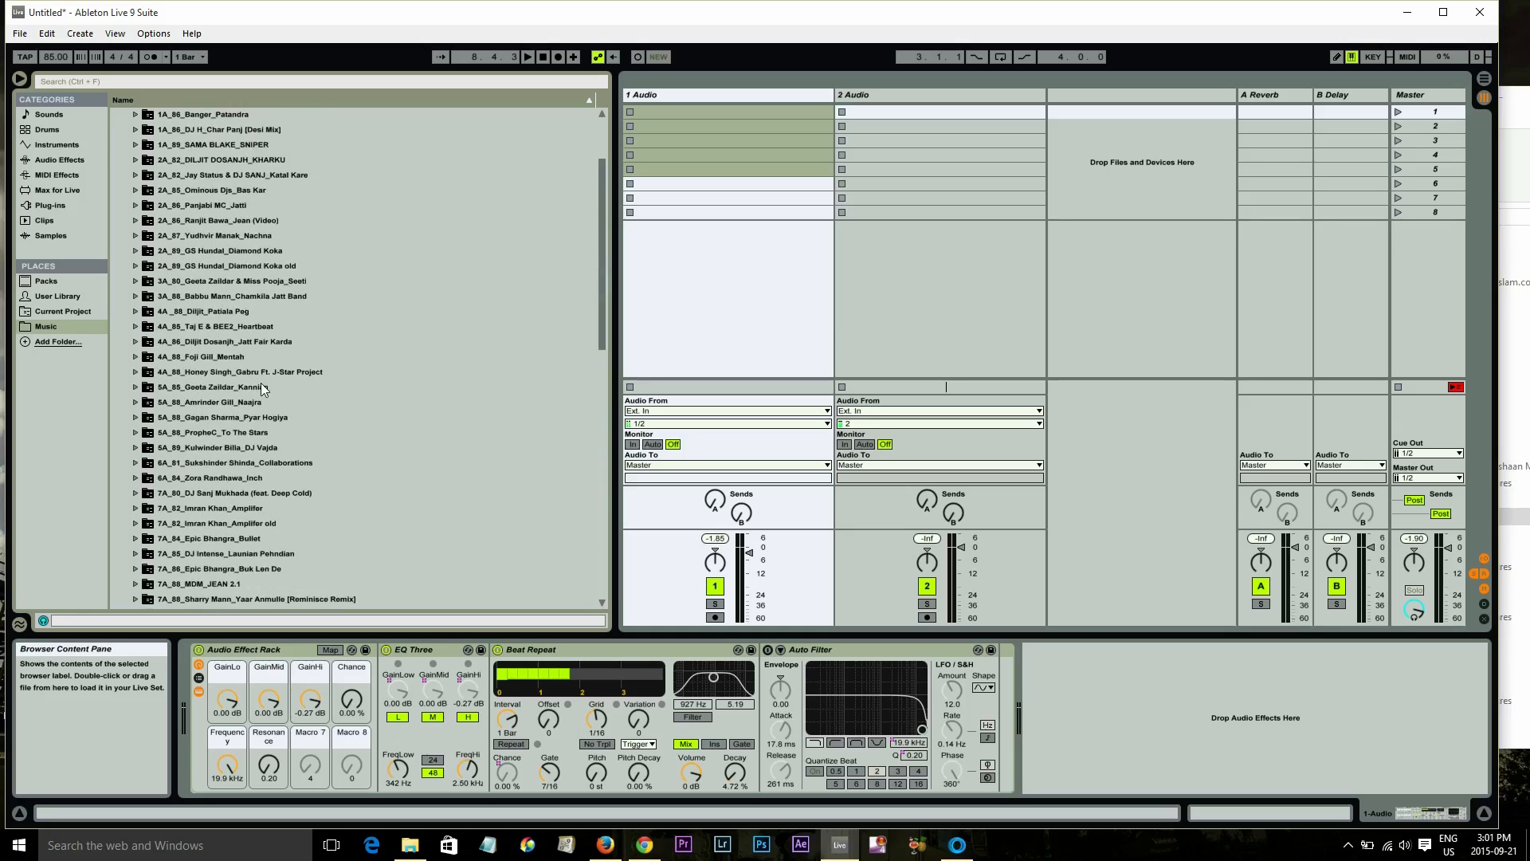
left_click(167, 160)
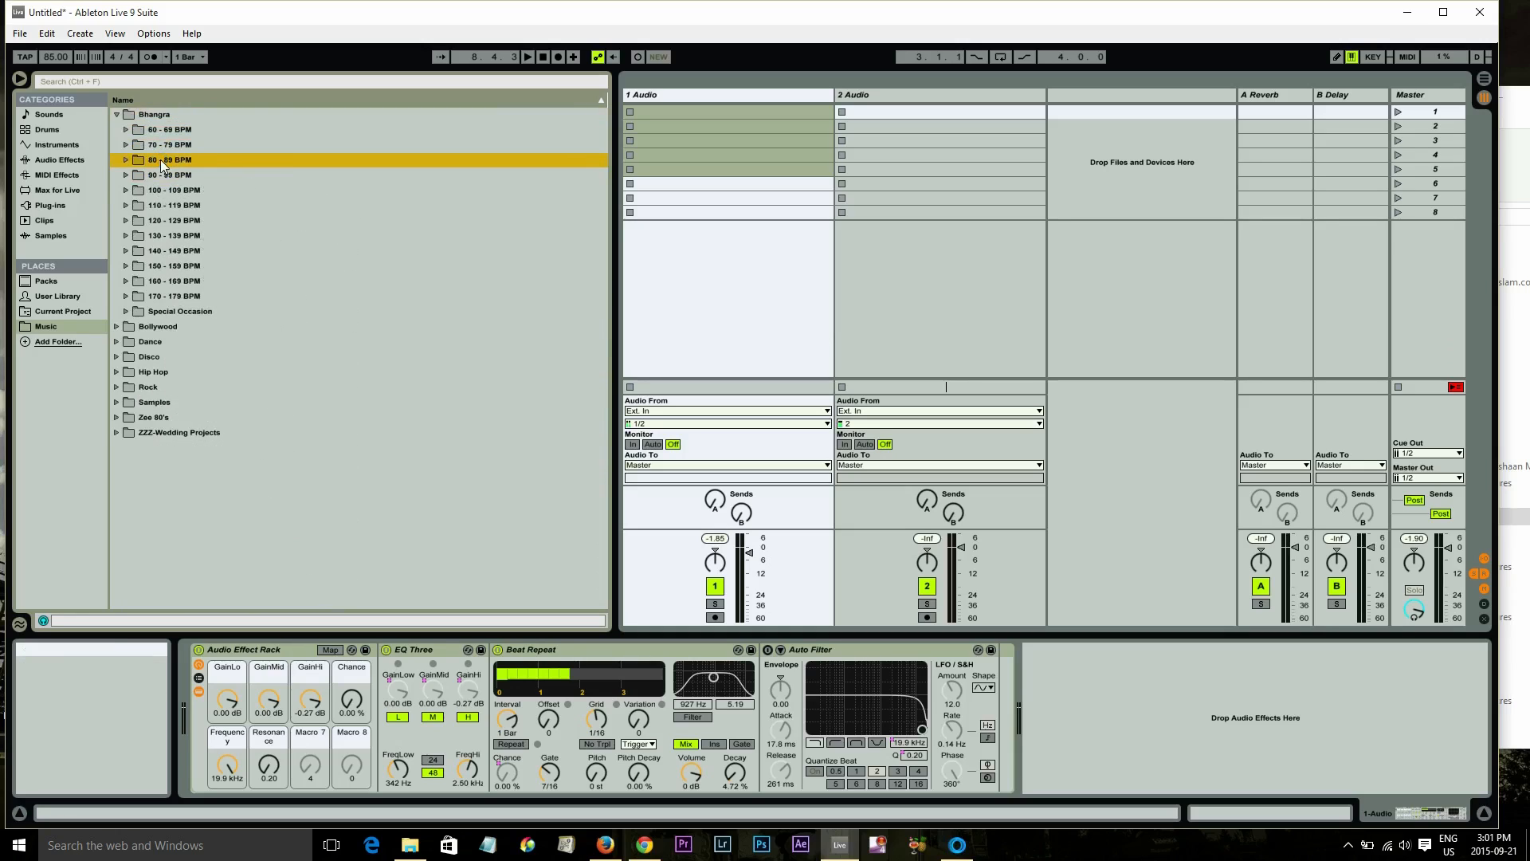
left_click(197, 159)
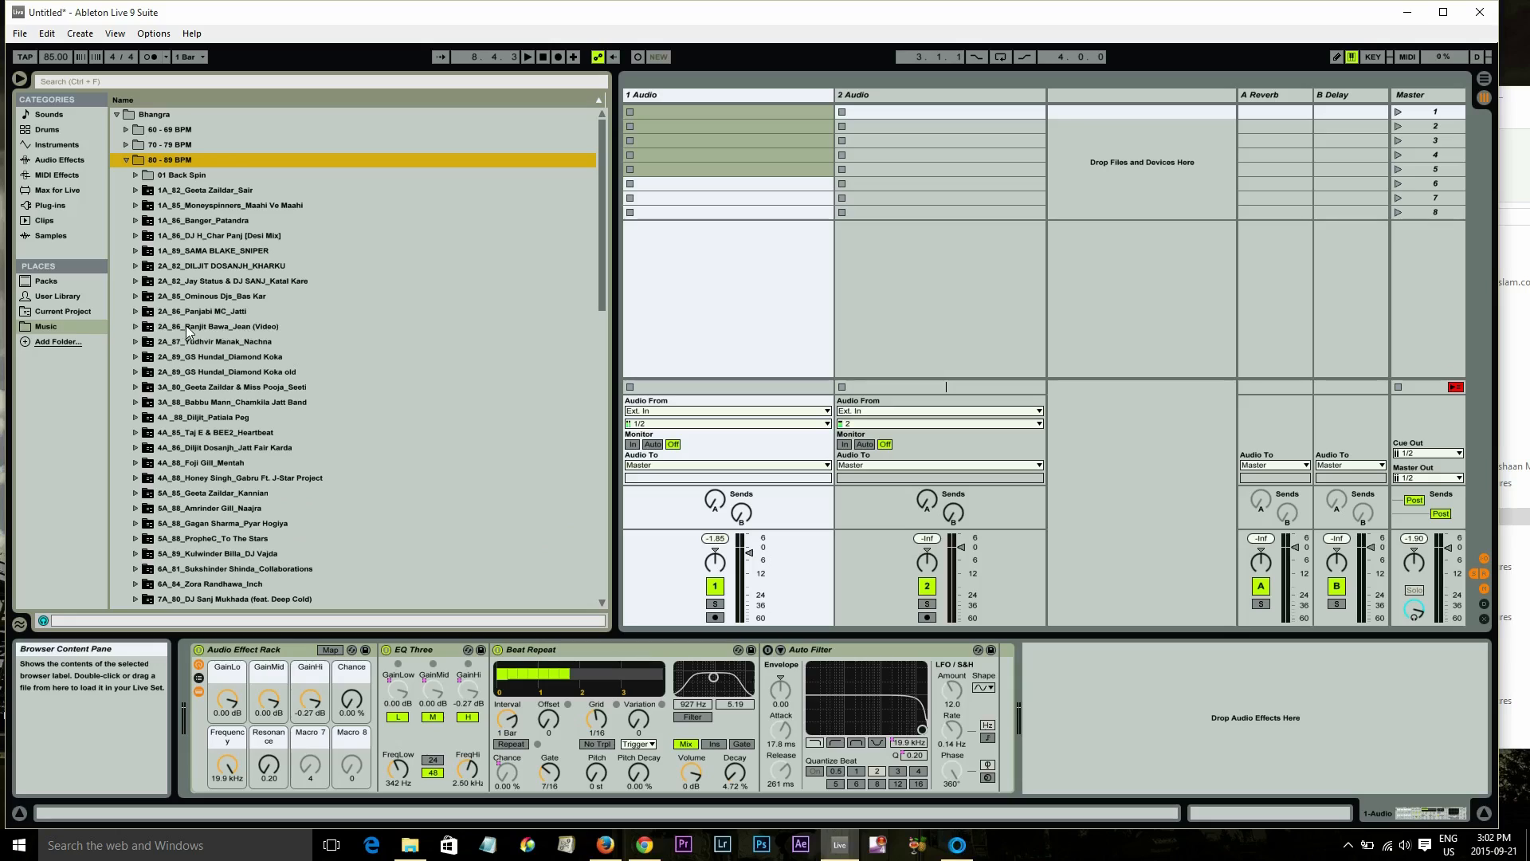
left_click_drag(188, 330, 211, 206)
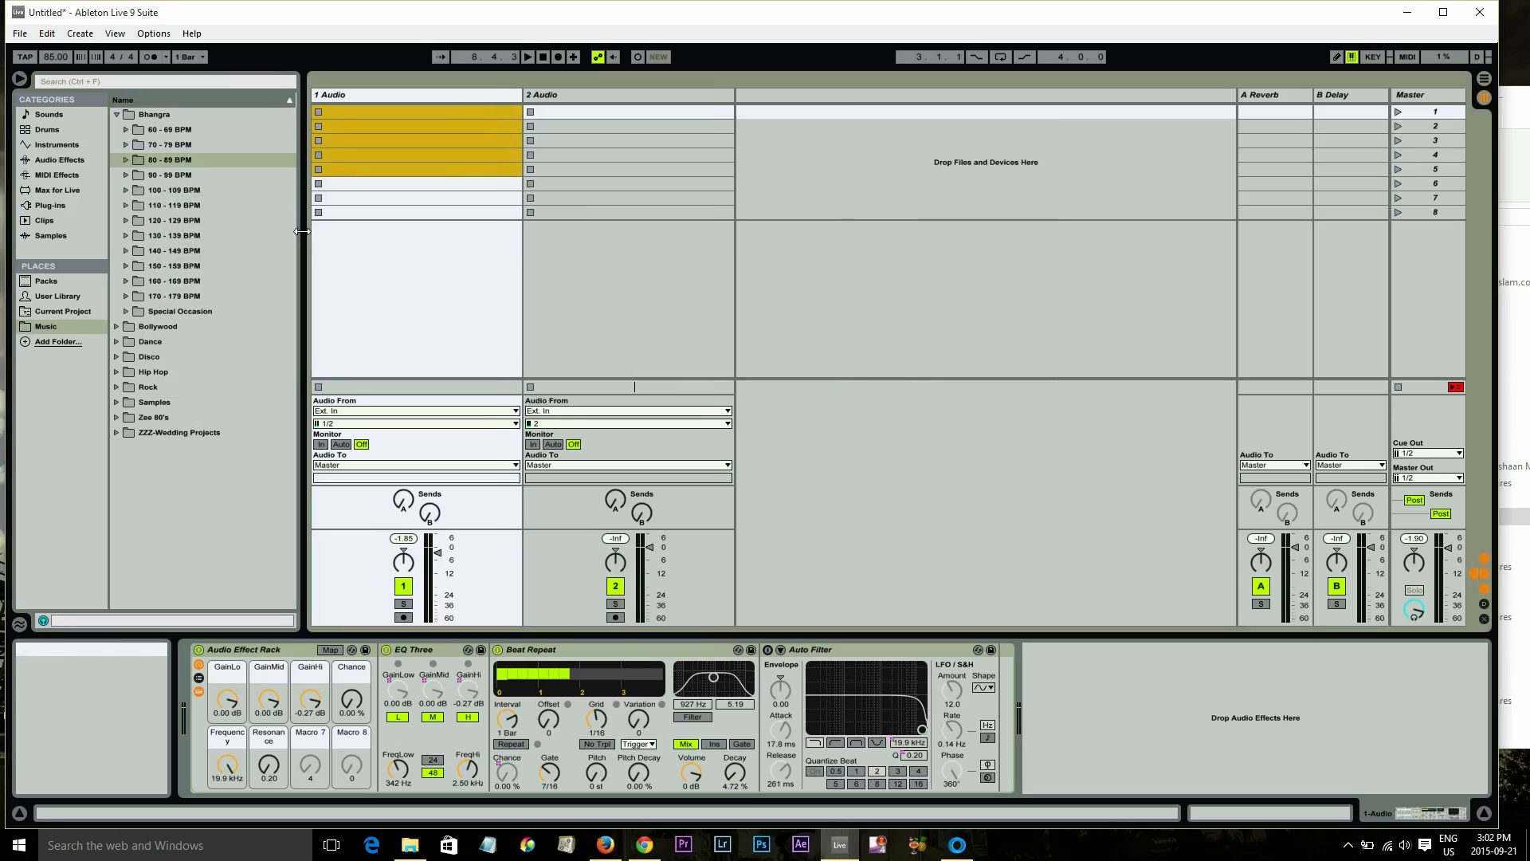
Collapse Bhangra and browse the key-prefixed tracks in Hip Hop 90 - 99 BPM Back Spin
left_click(116, 113)
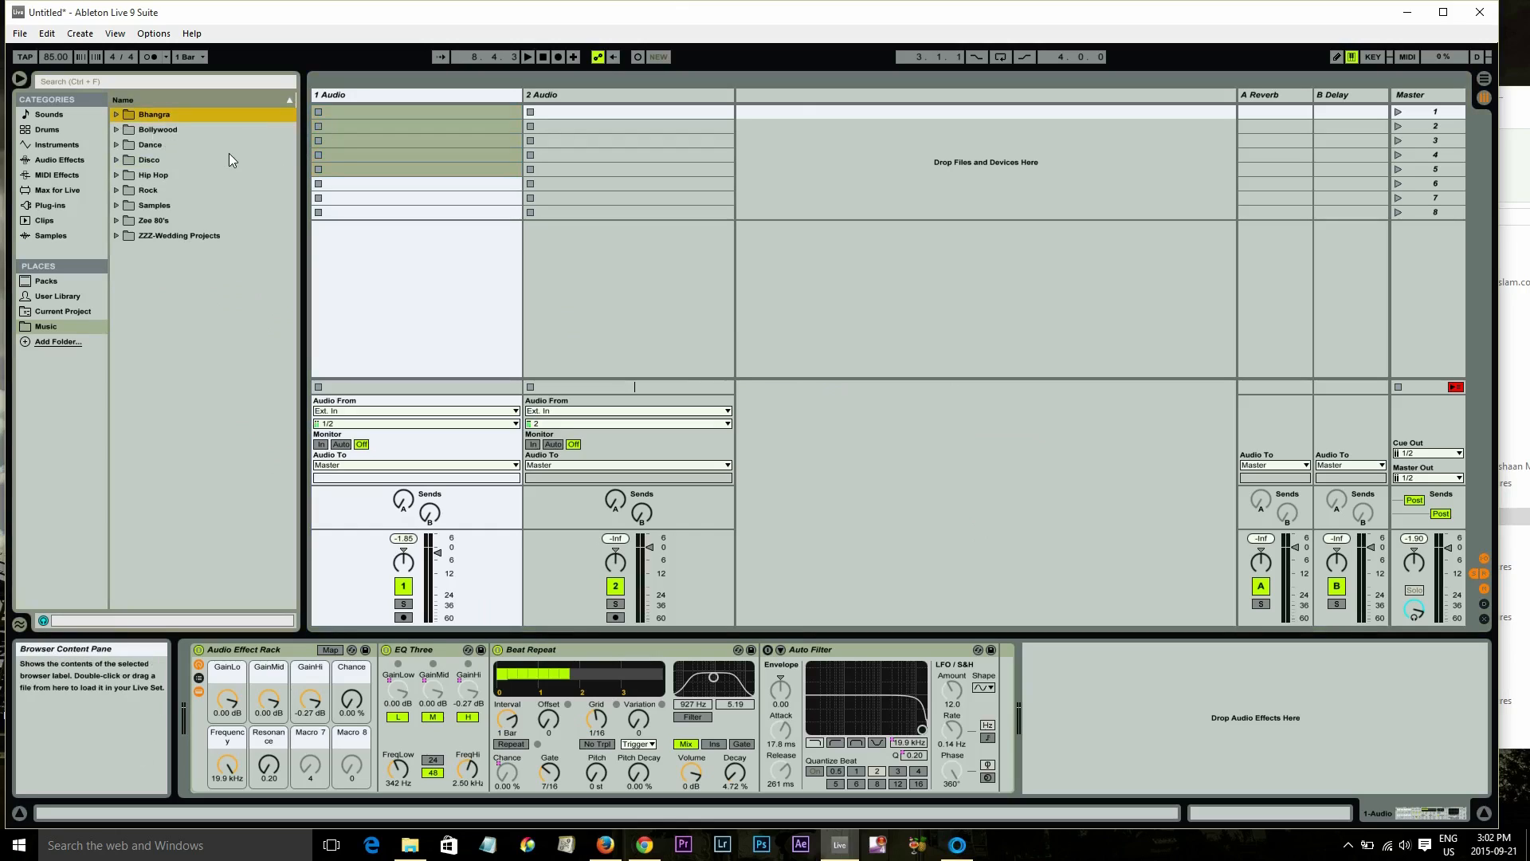
left_click(116, 175)
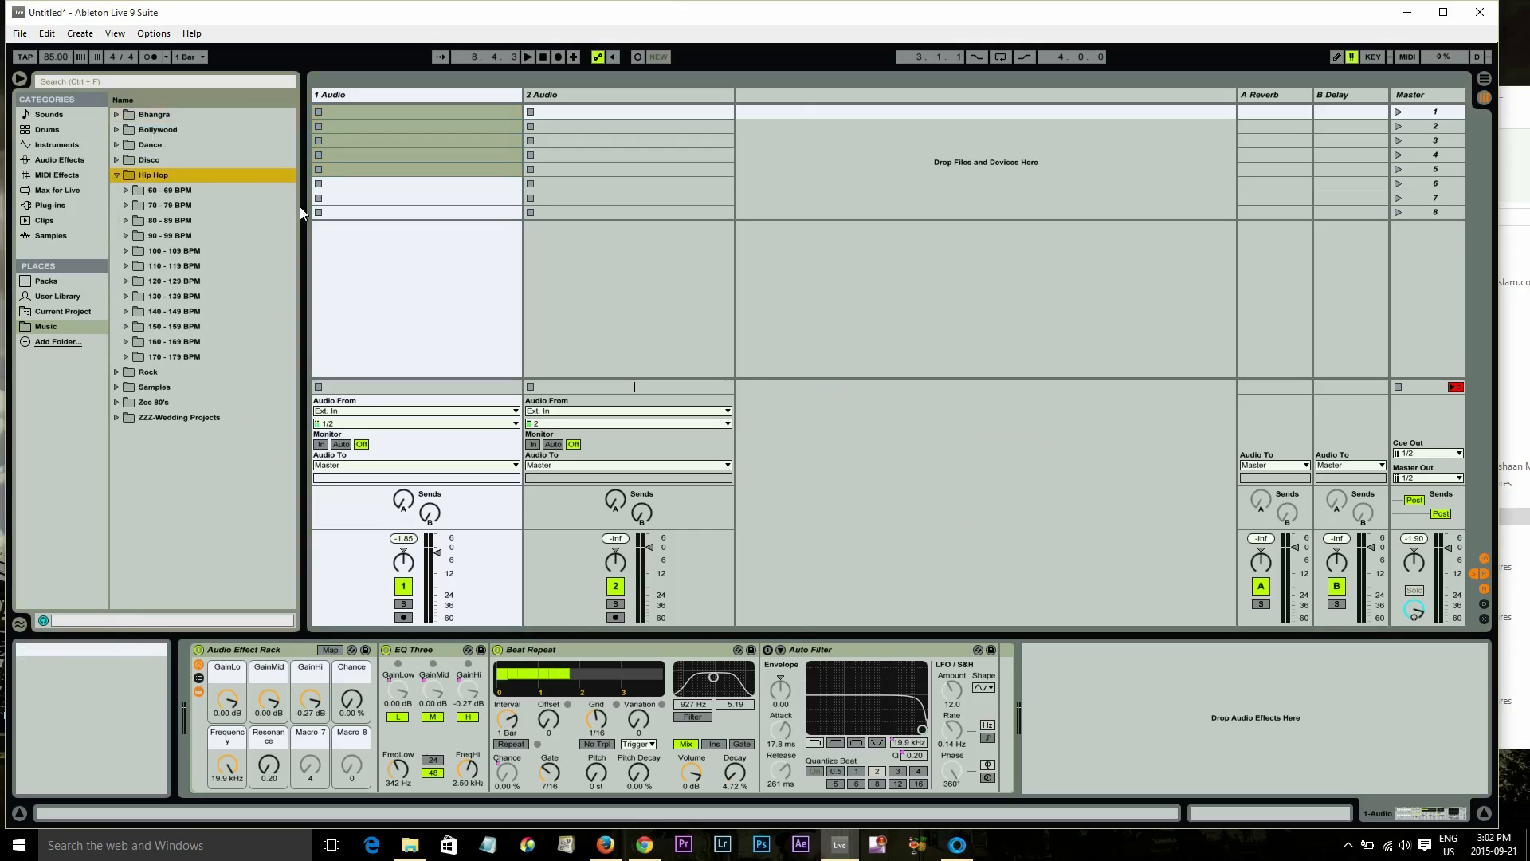
left_click(127, 236)
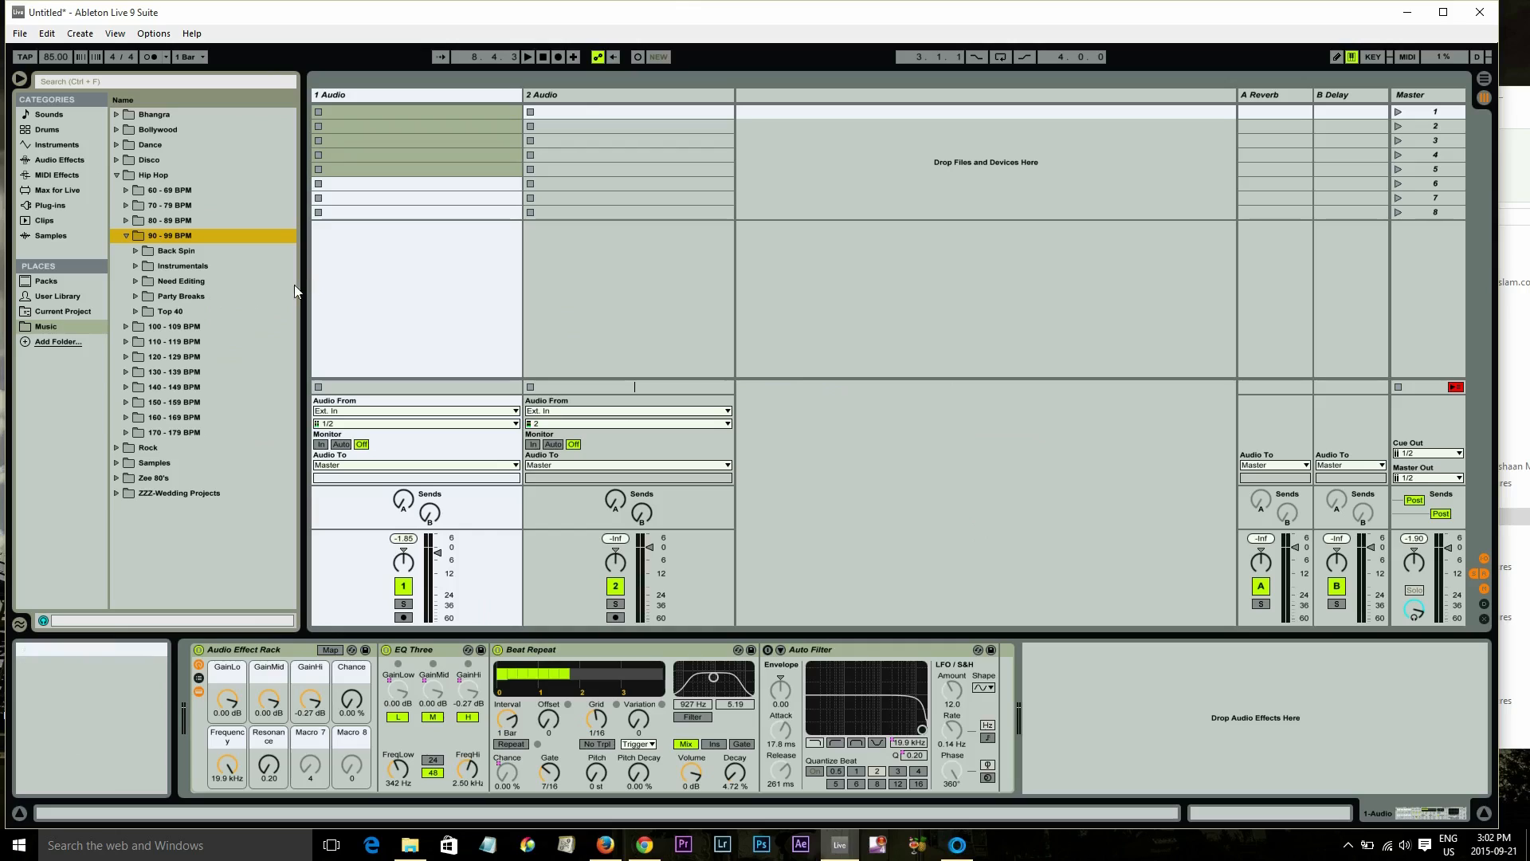
left_click(134, 252)
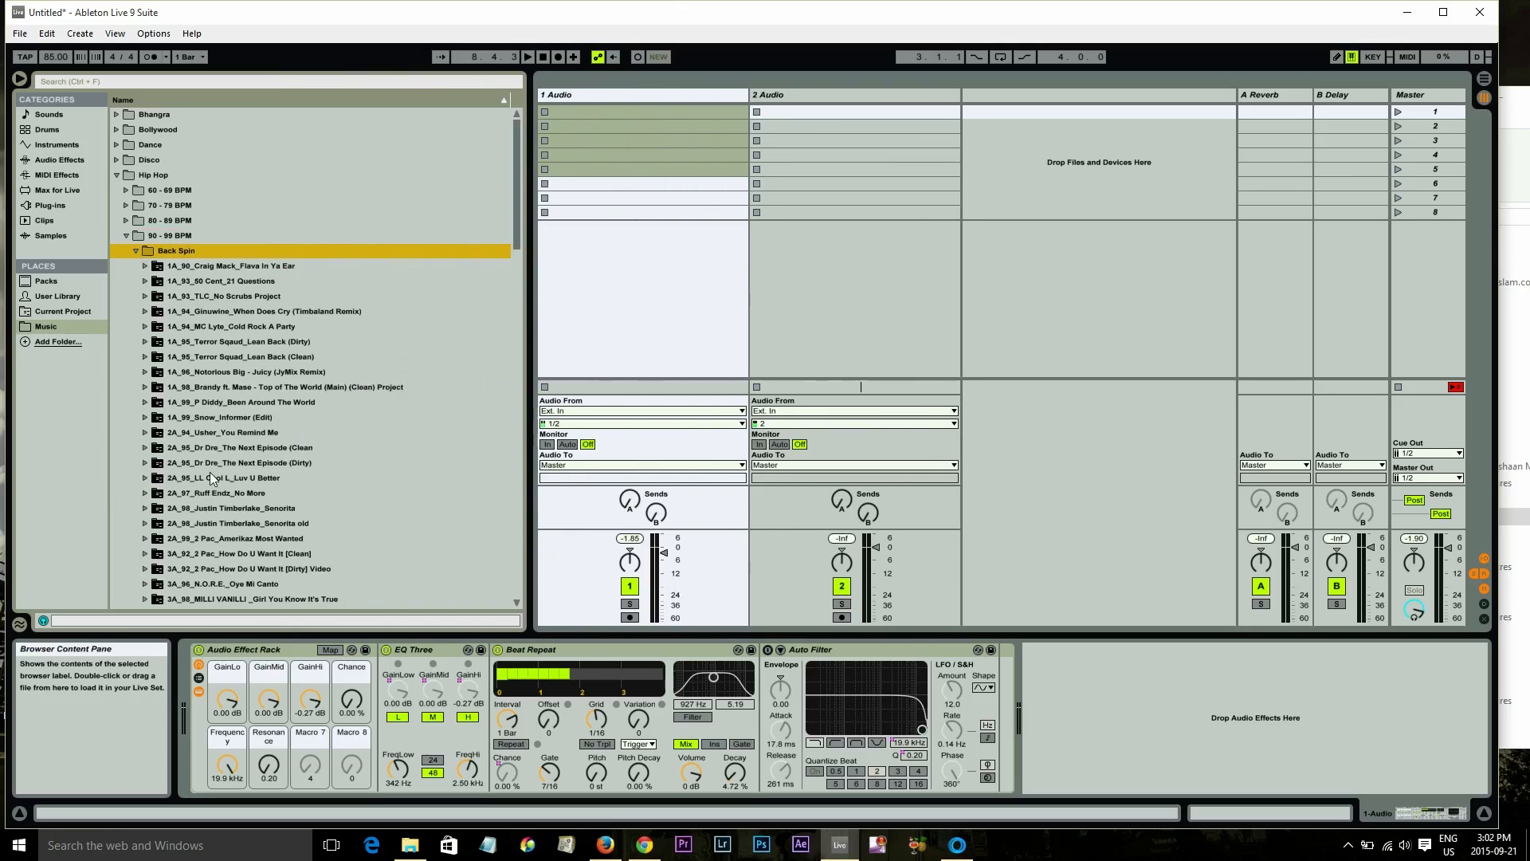
scroll(226, 451, "down", 6)
scroll(225, 451, "up", 4)
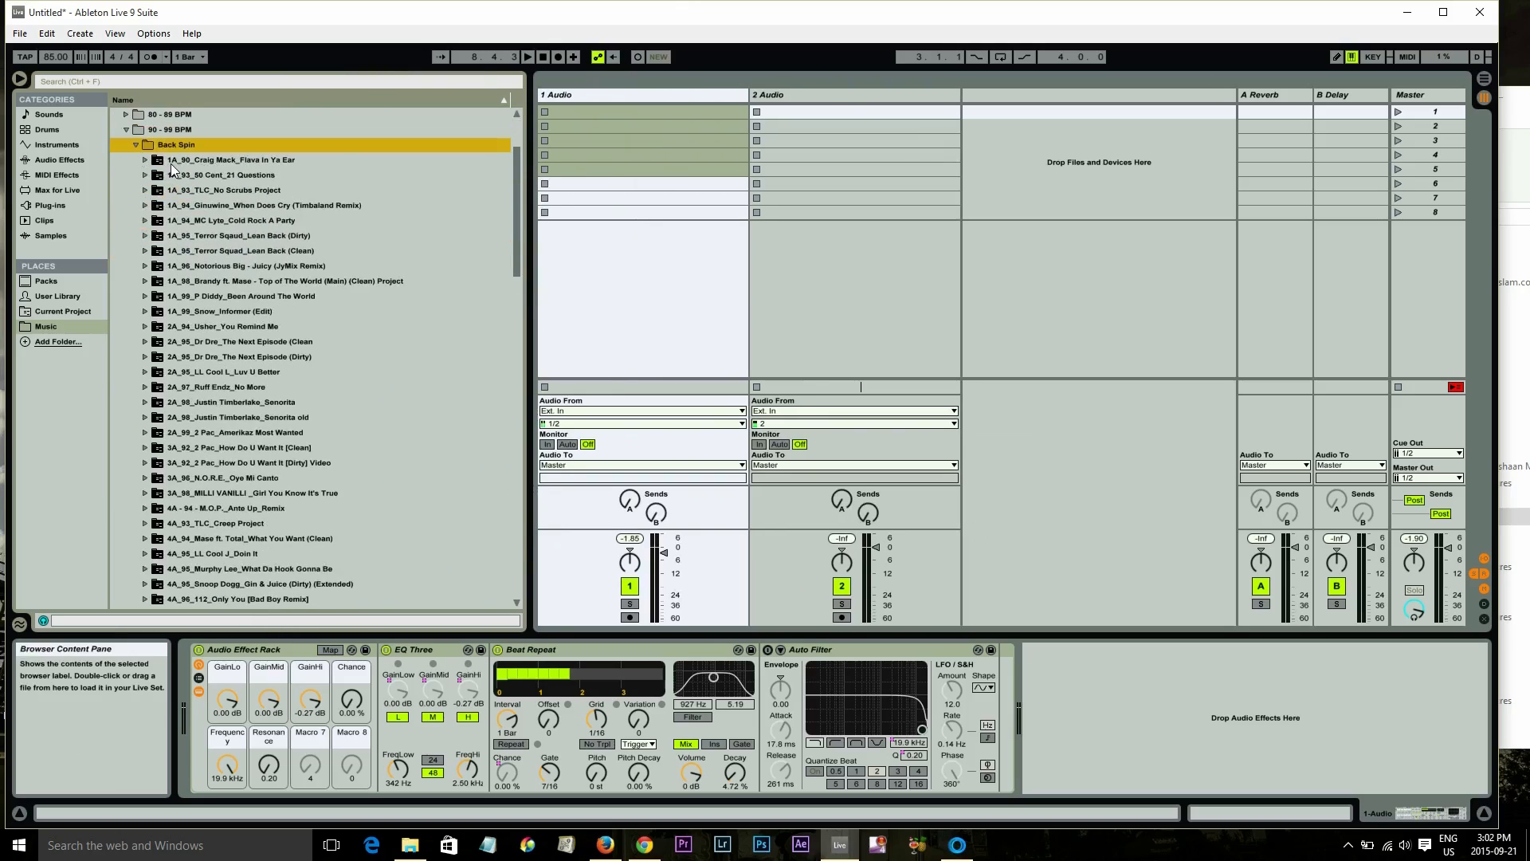
Collapse Back Spin and browse the Instrumentals, Need Editing and Party Breaks folders in Hip Hop 90 - 99 BPM
left_click(135, 144)
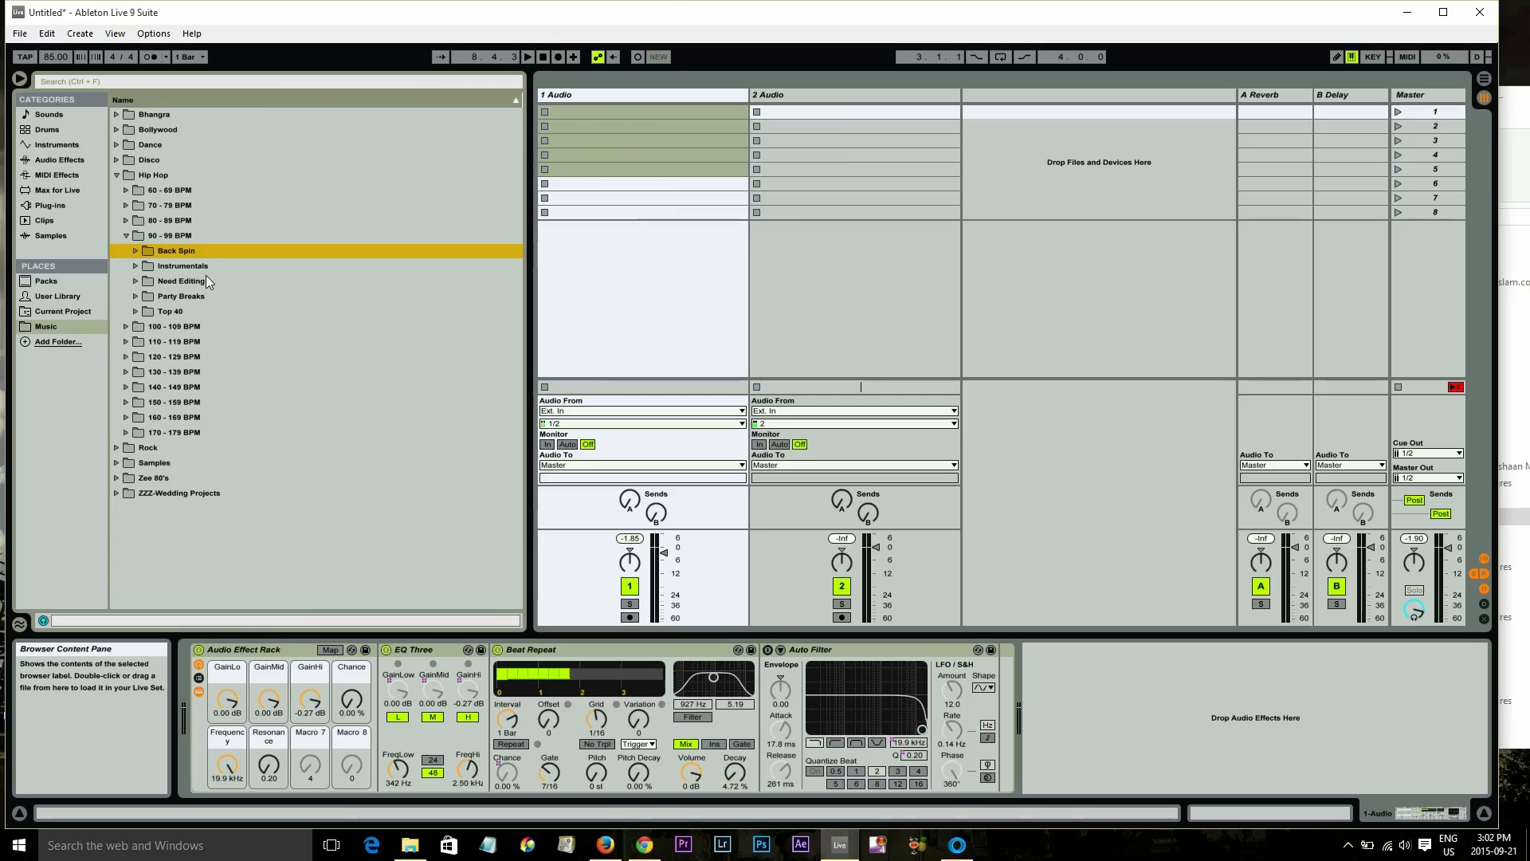
left_click(185, 268)
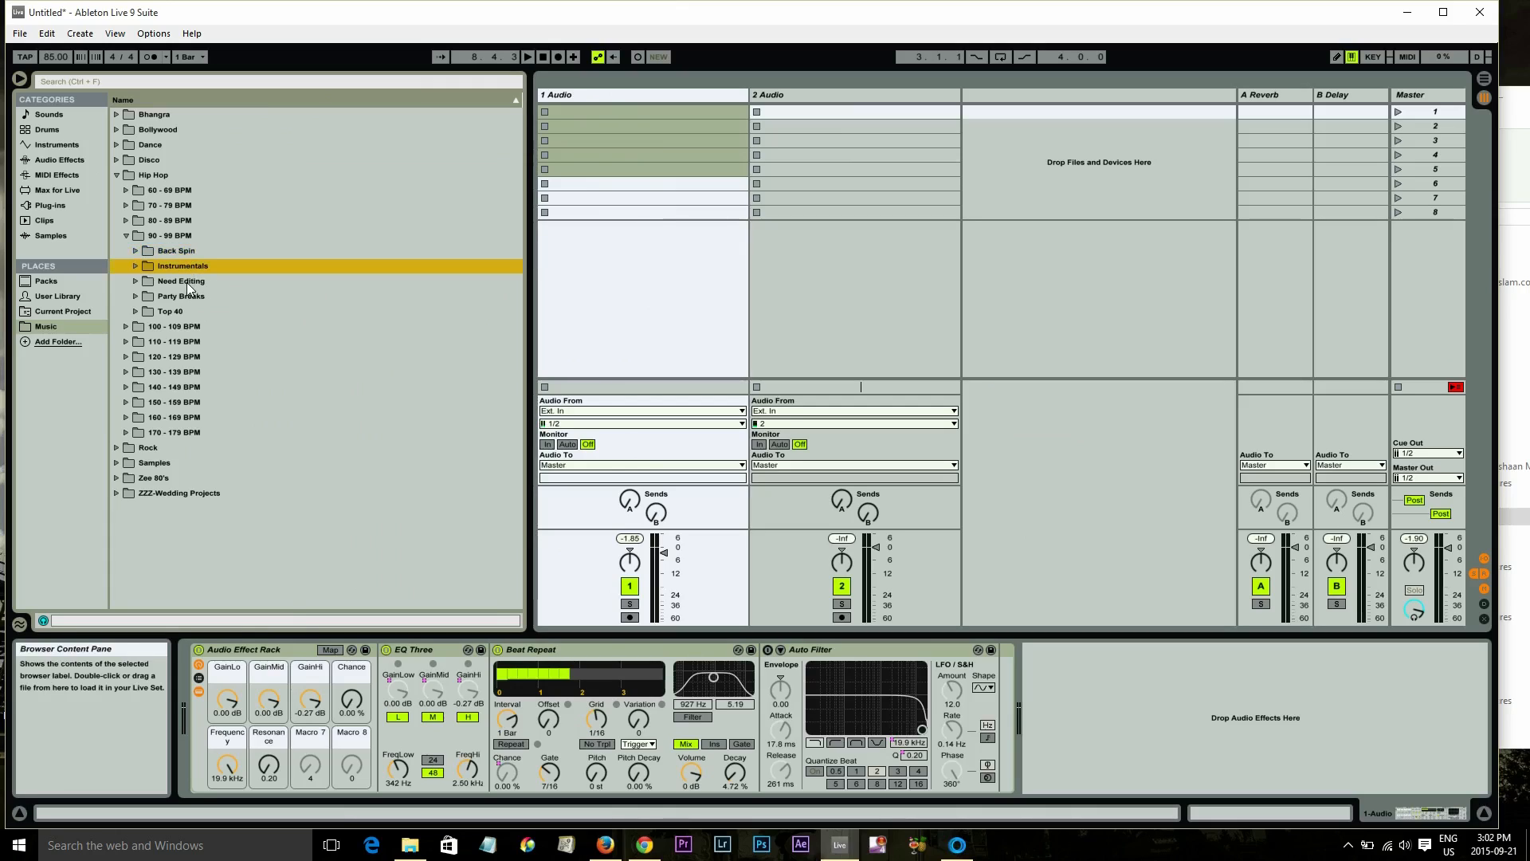
left_click(187, 282)
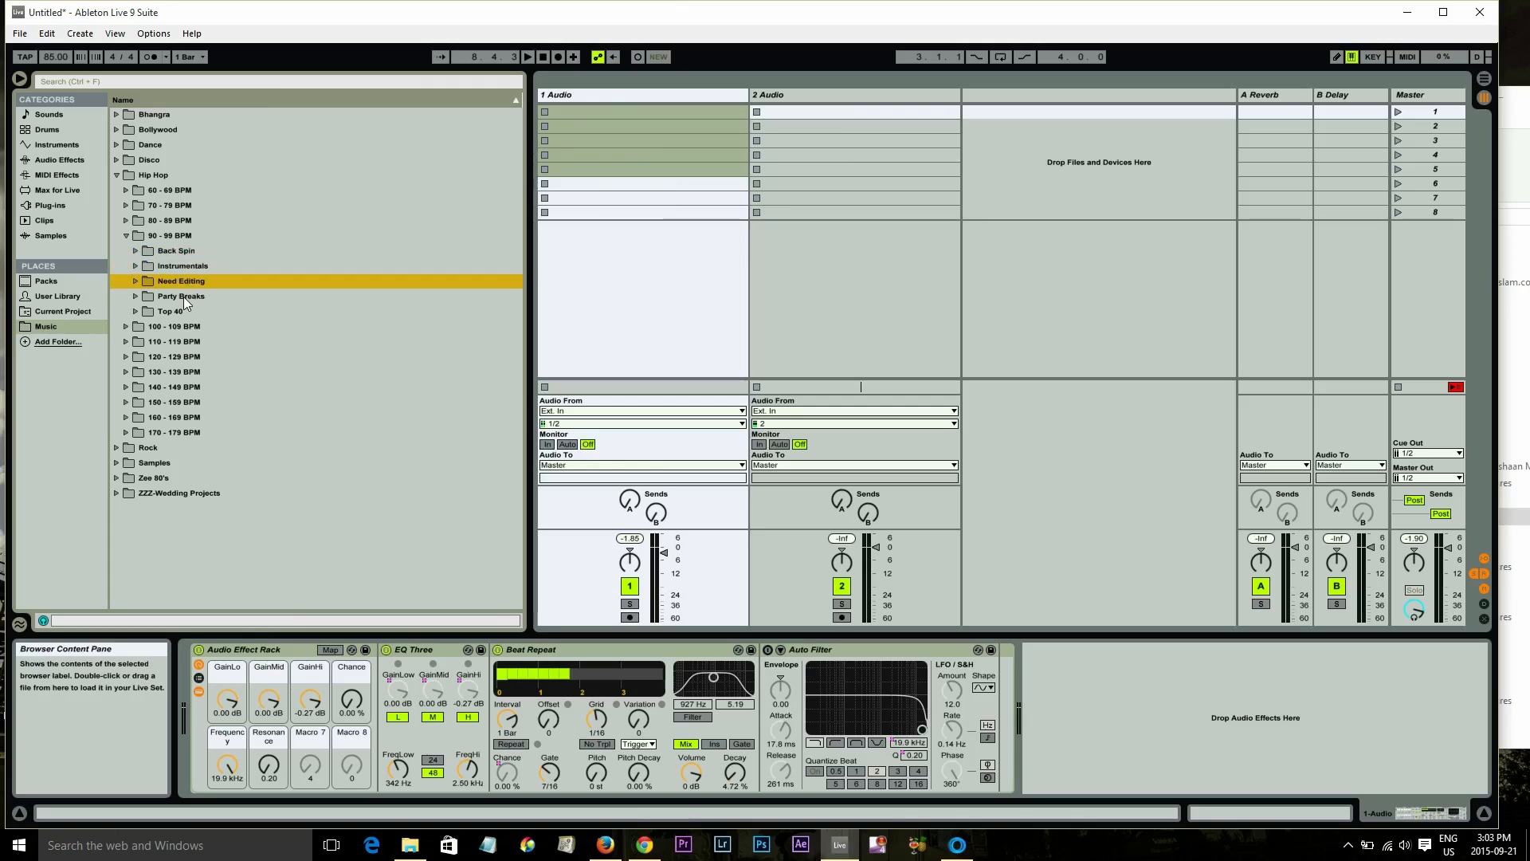
left_click(183, 296)
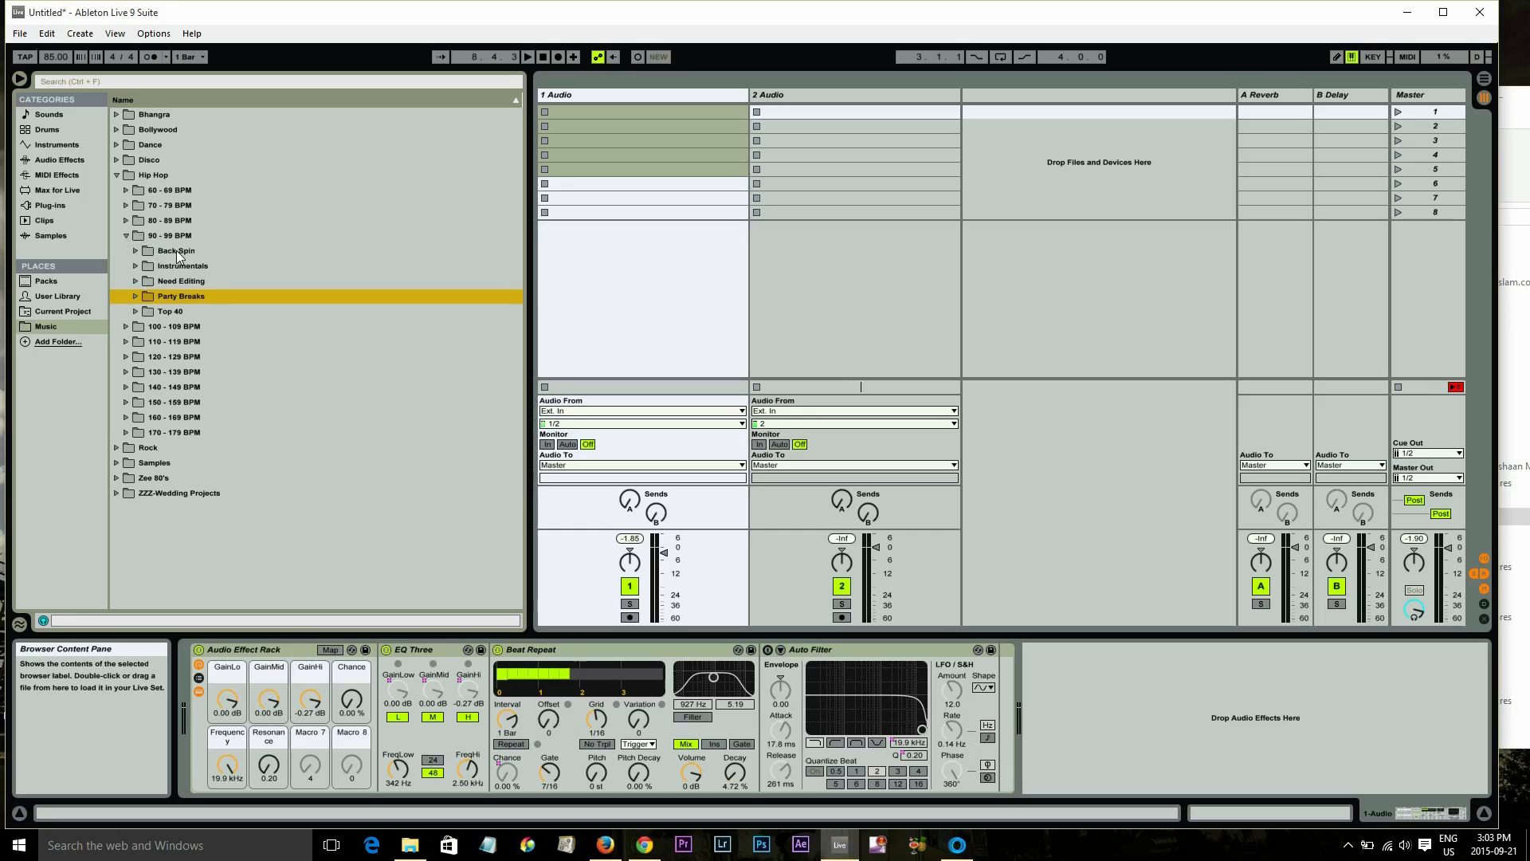
Expand the Top 40 folder, scroll through its key-prefixed tracks, and collapse it again
left_click(137, 312)
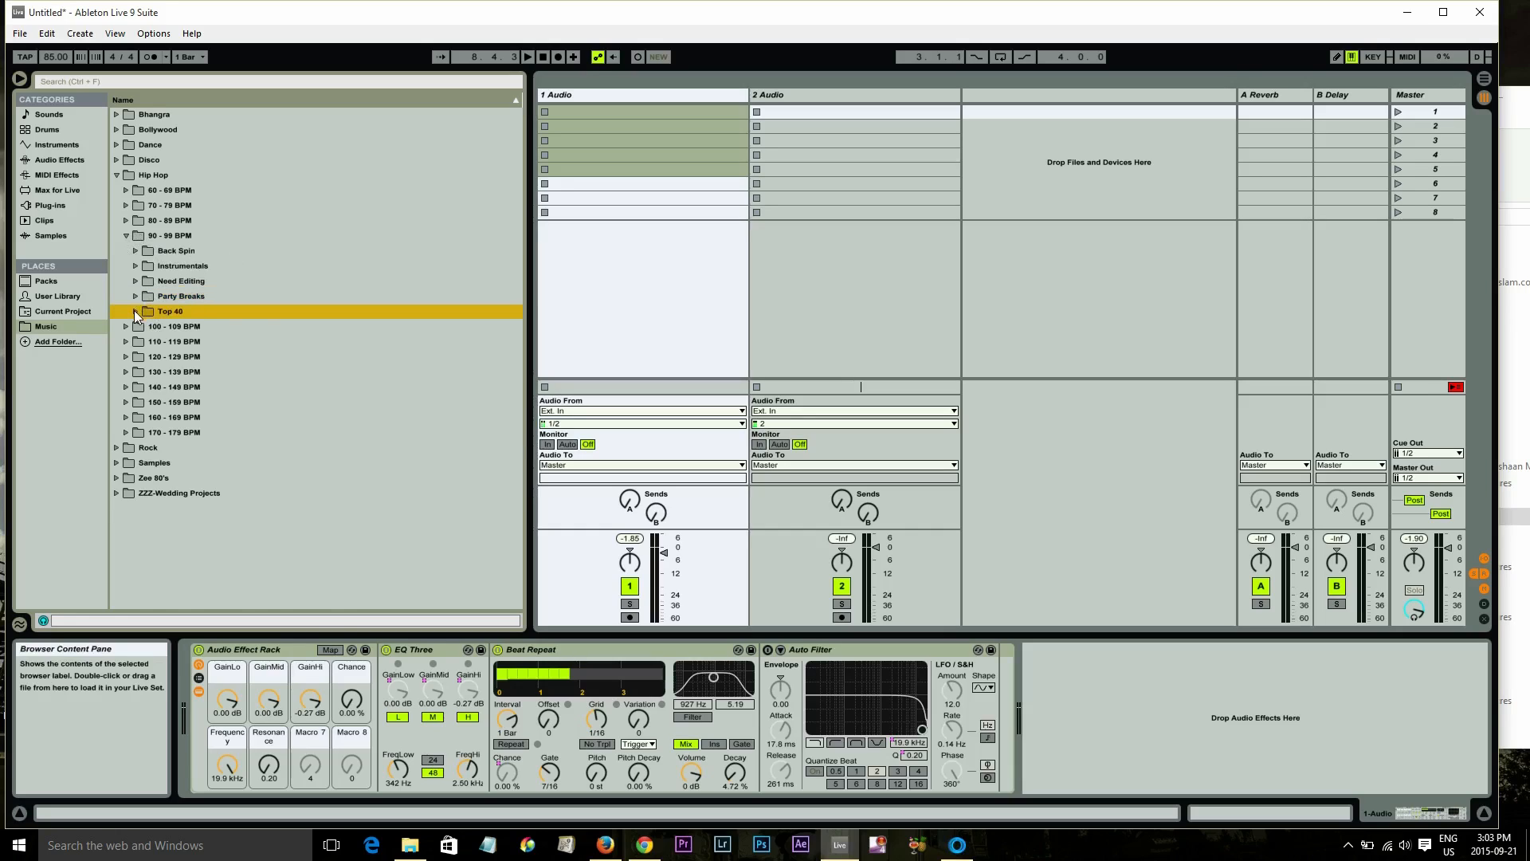
left_click(135, 312)
scroll(159, 381, "down", 5)
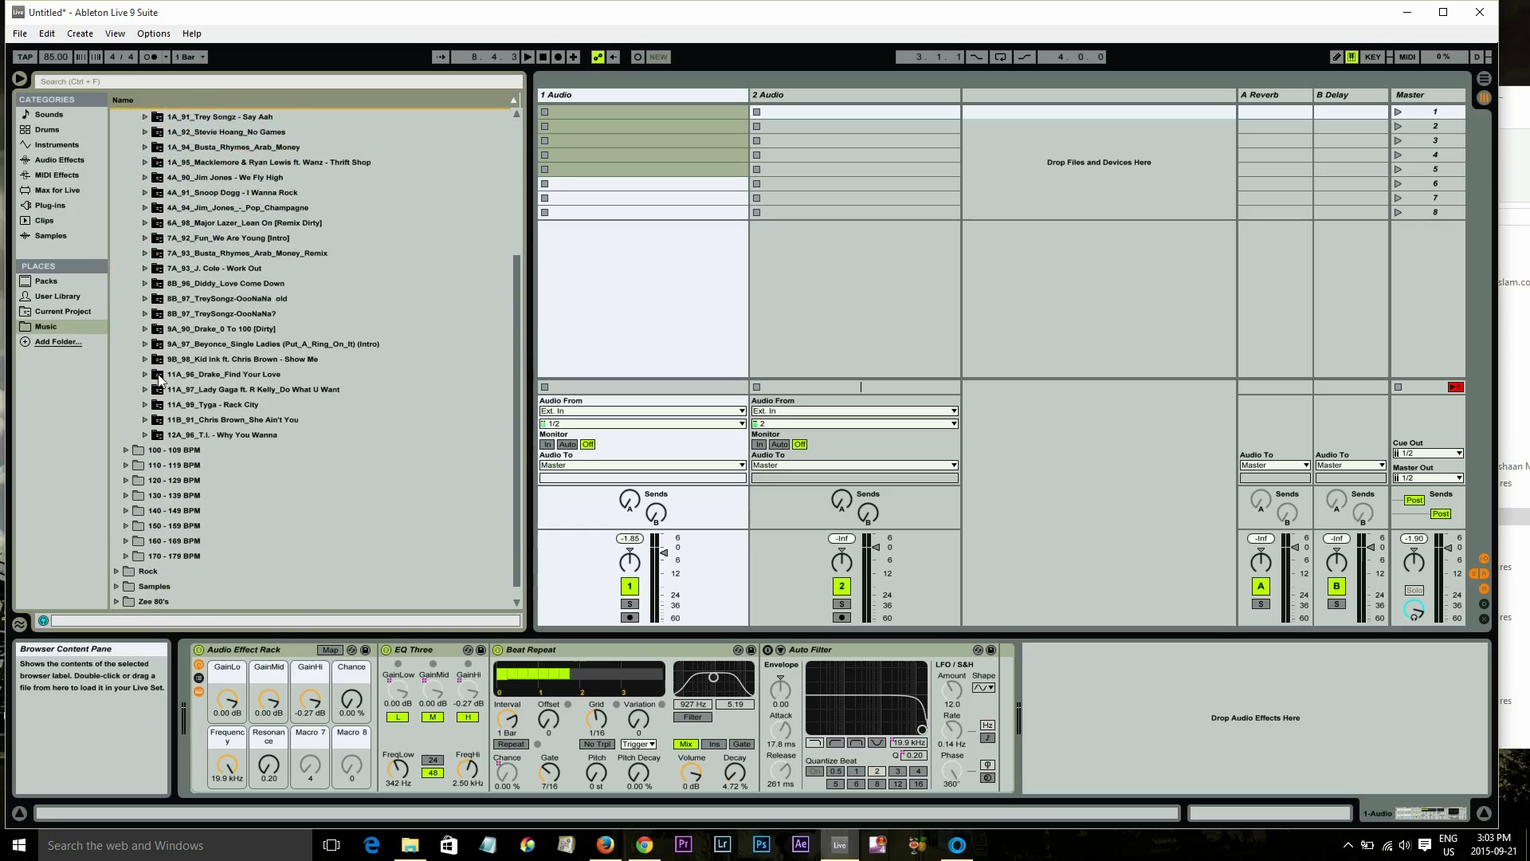
scroll(182, 239, "up", 3)
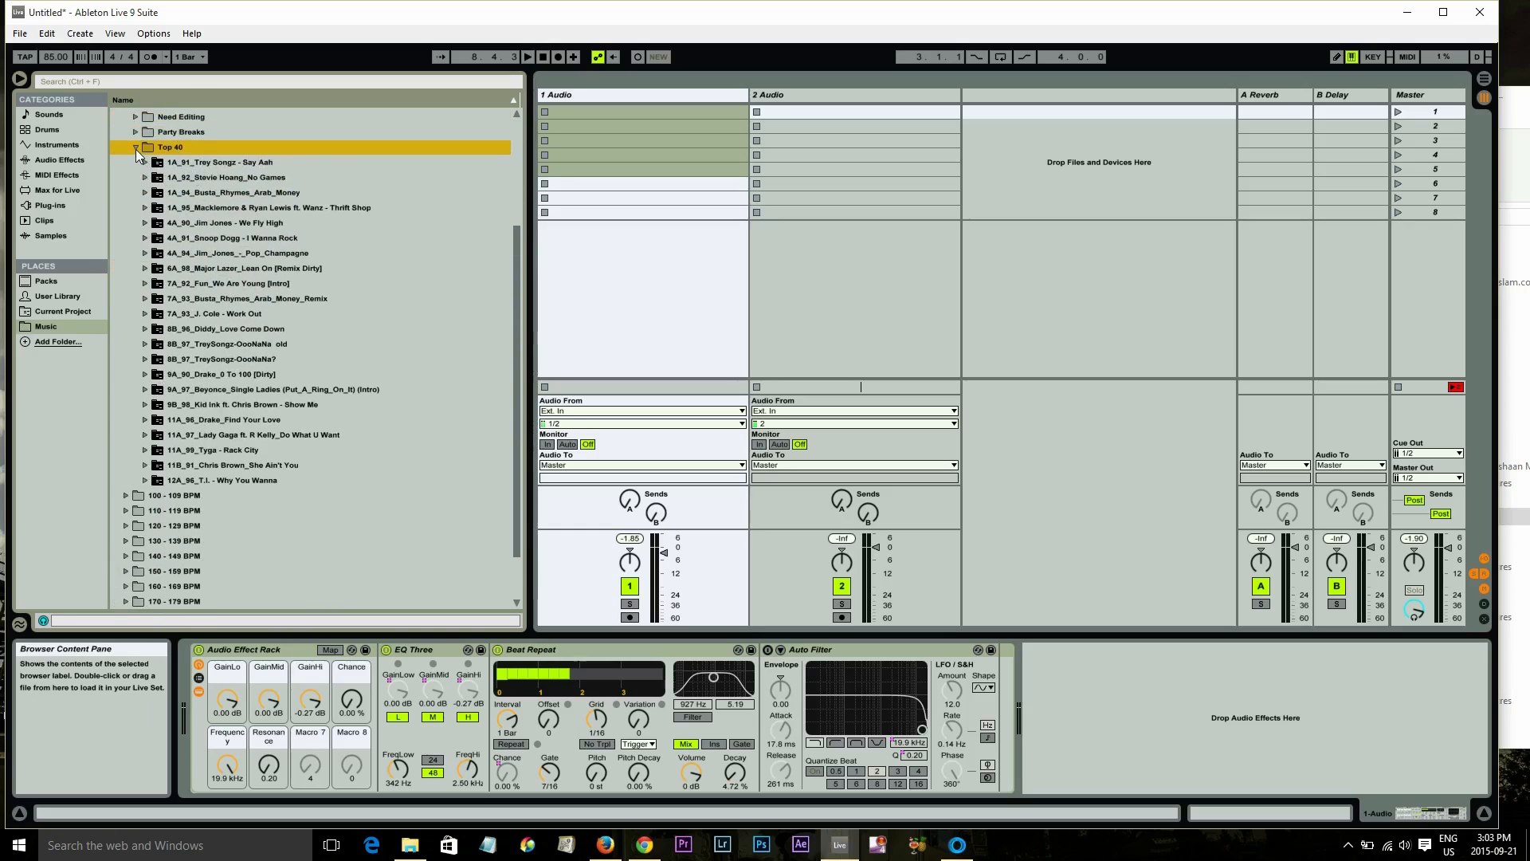
left_click(137, 151)
Collapse Hip Hop, open Bhangra's 80 - 89 BPM folder, and widen the browser
left_click(126, 235)
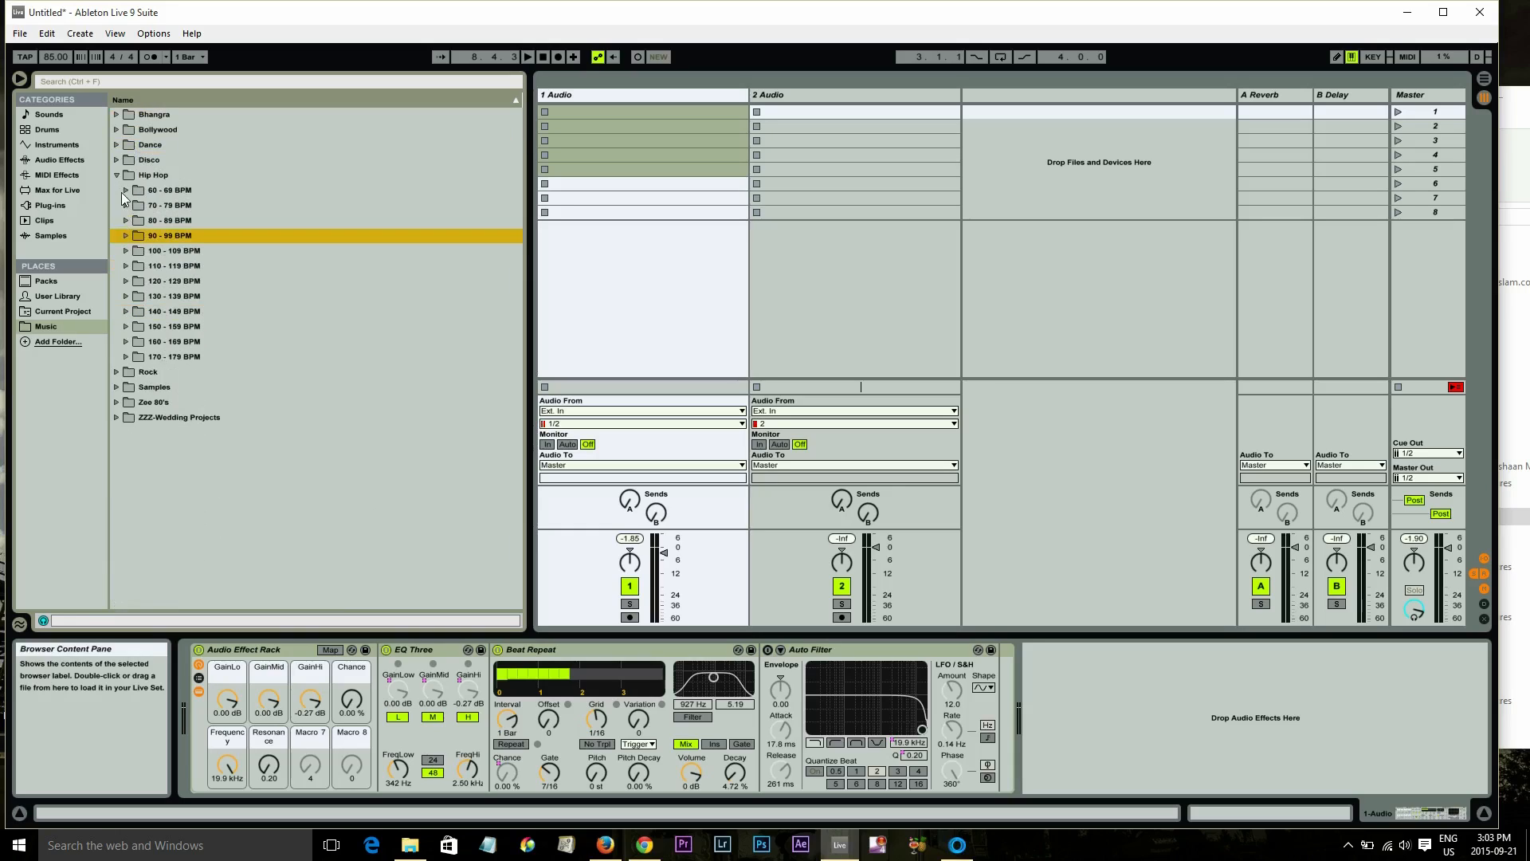
left_click(116, 174)
left_click(116, 114)
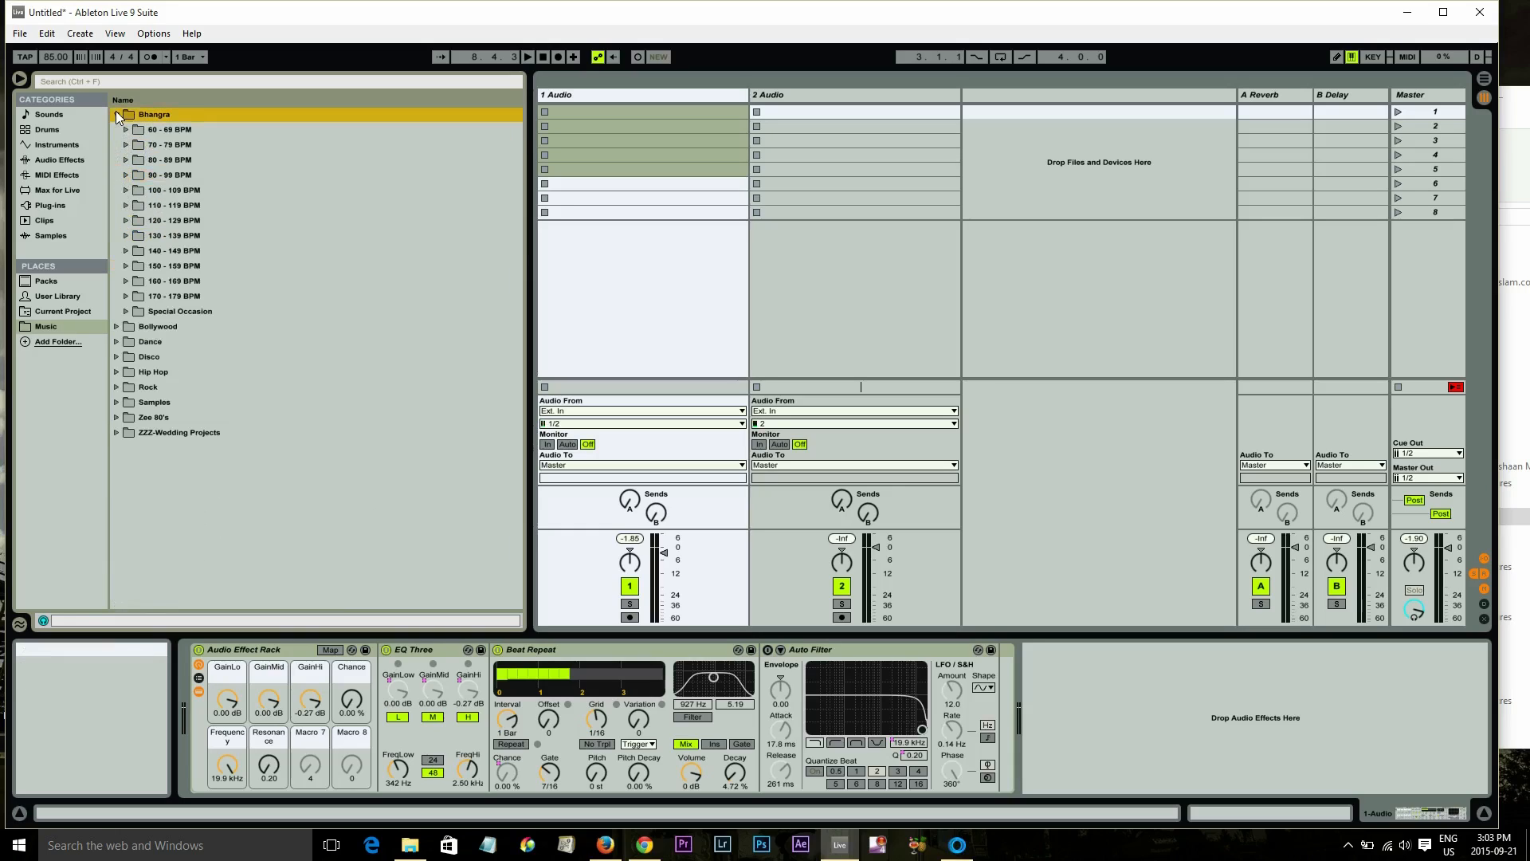
left_click(125, 160)
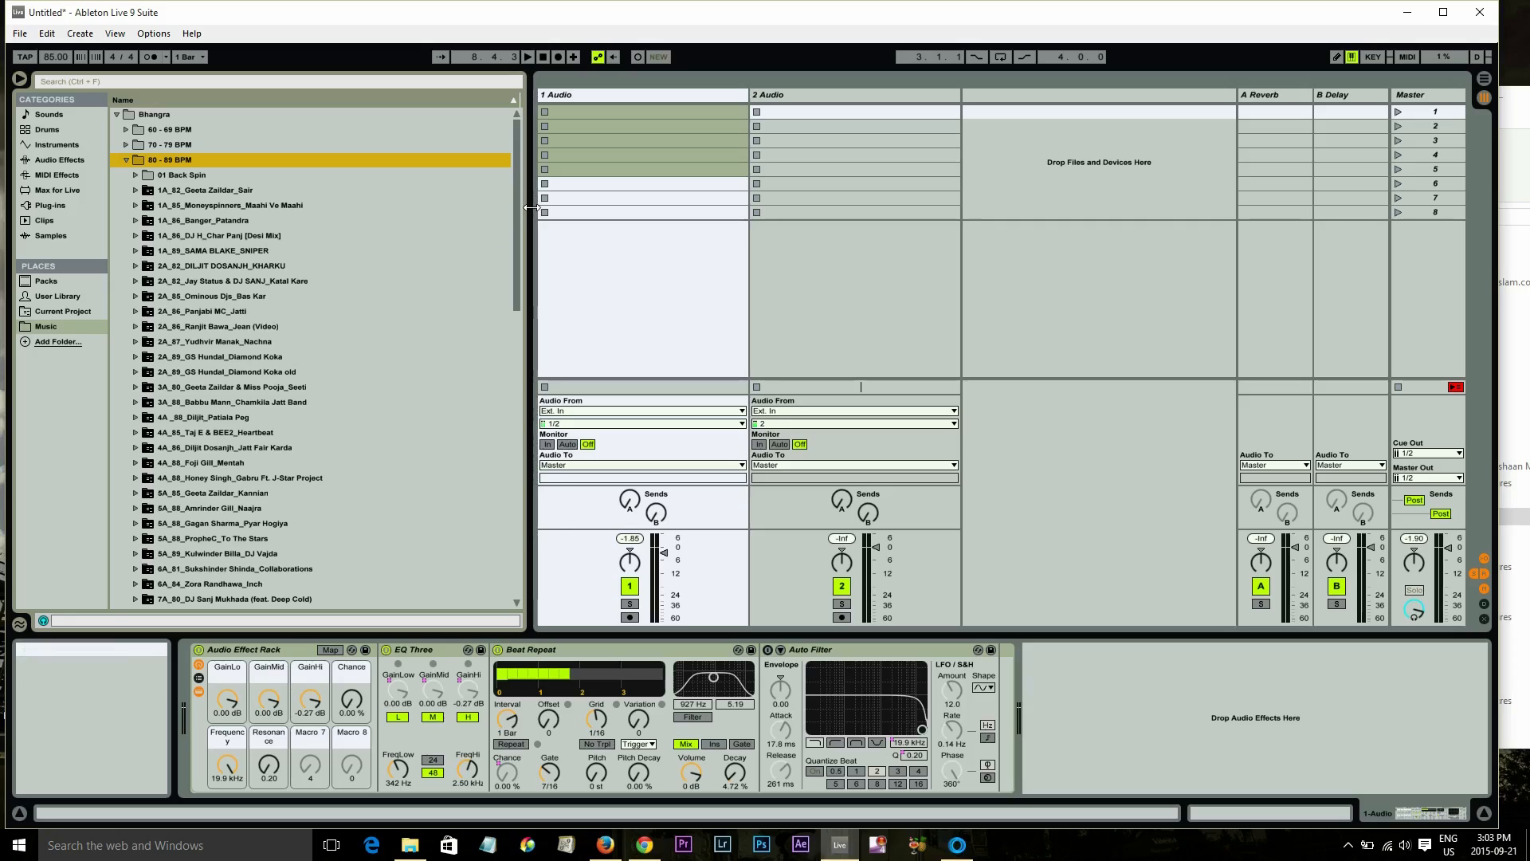
left_click_drag(530, 208, 554, 208)
Expand 1A_86_Banger_Patandra and load its 1A_86_Banger_Patandra.als set into track 1
left_click(136, 220)
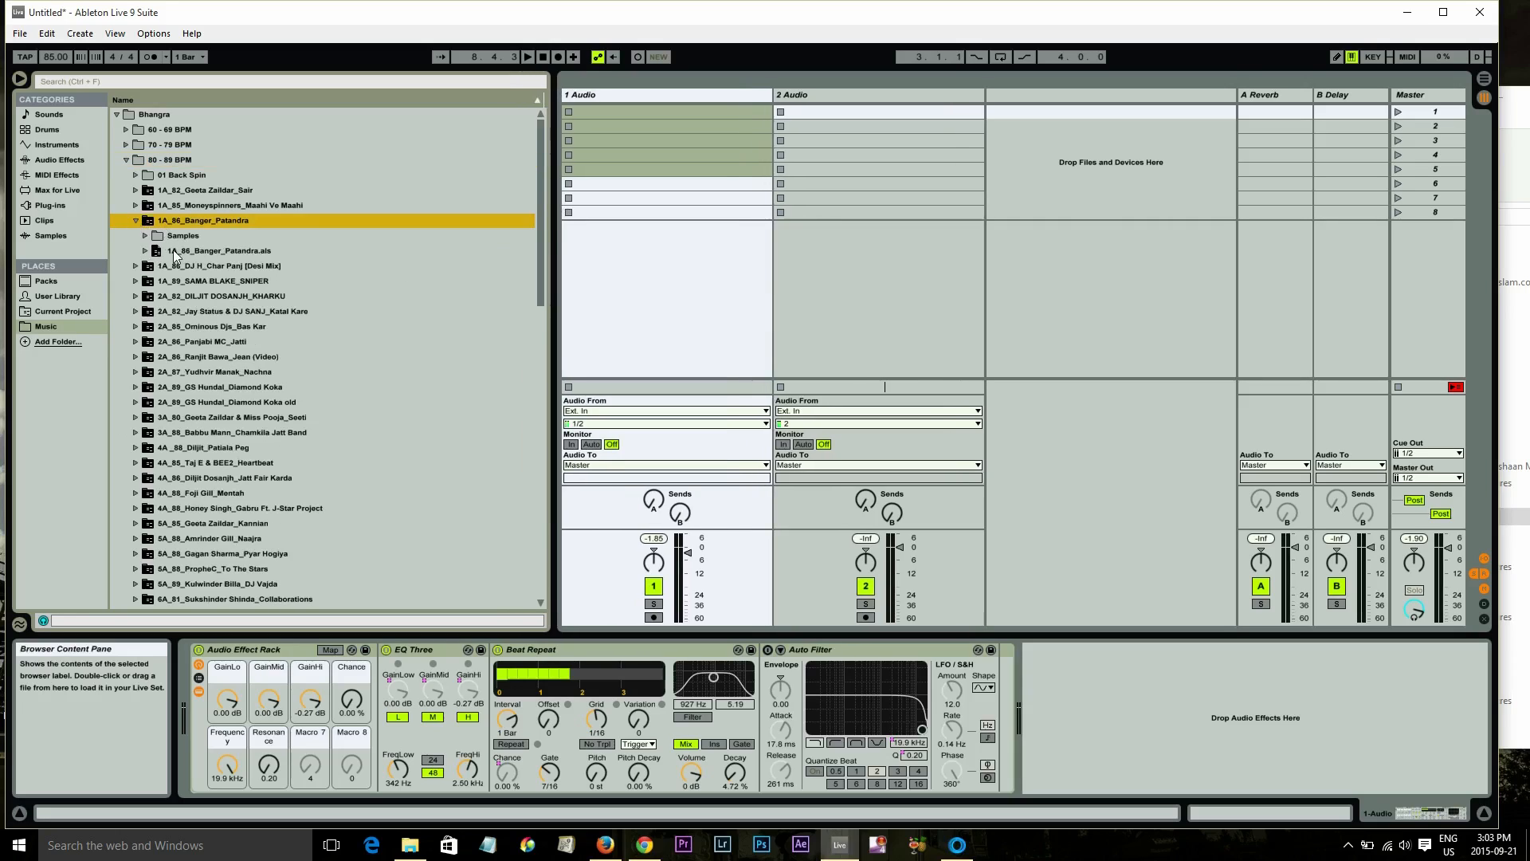
left_click(158, 252)
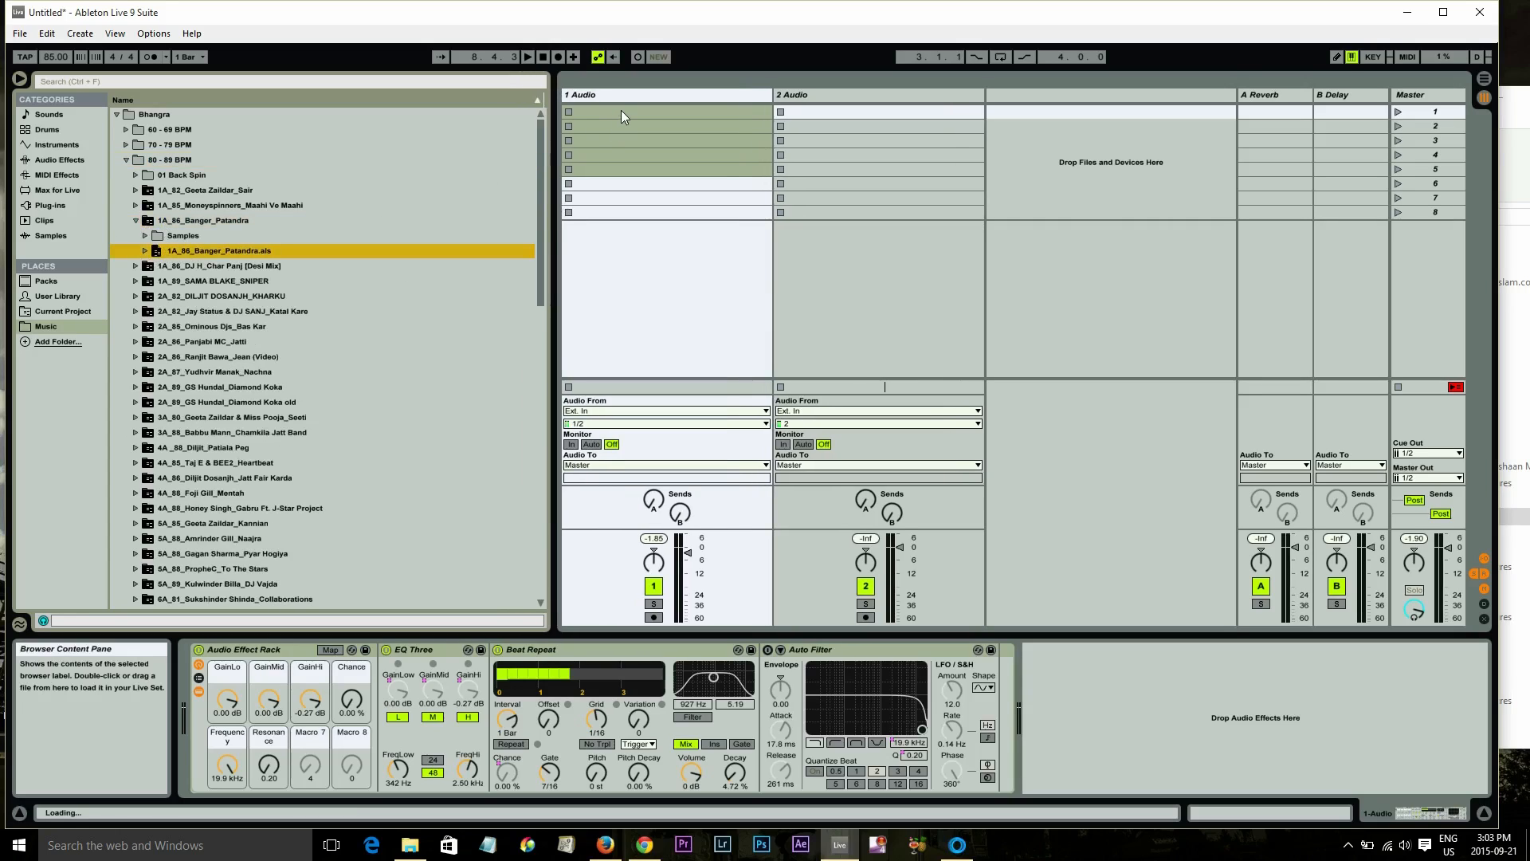
left_click_drag(621, 112, 622, 113)
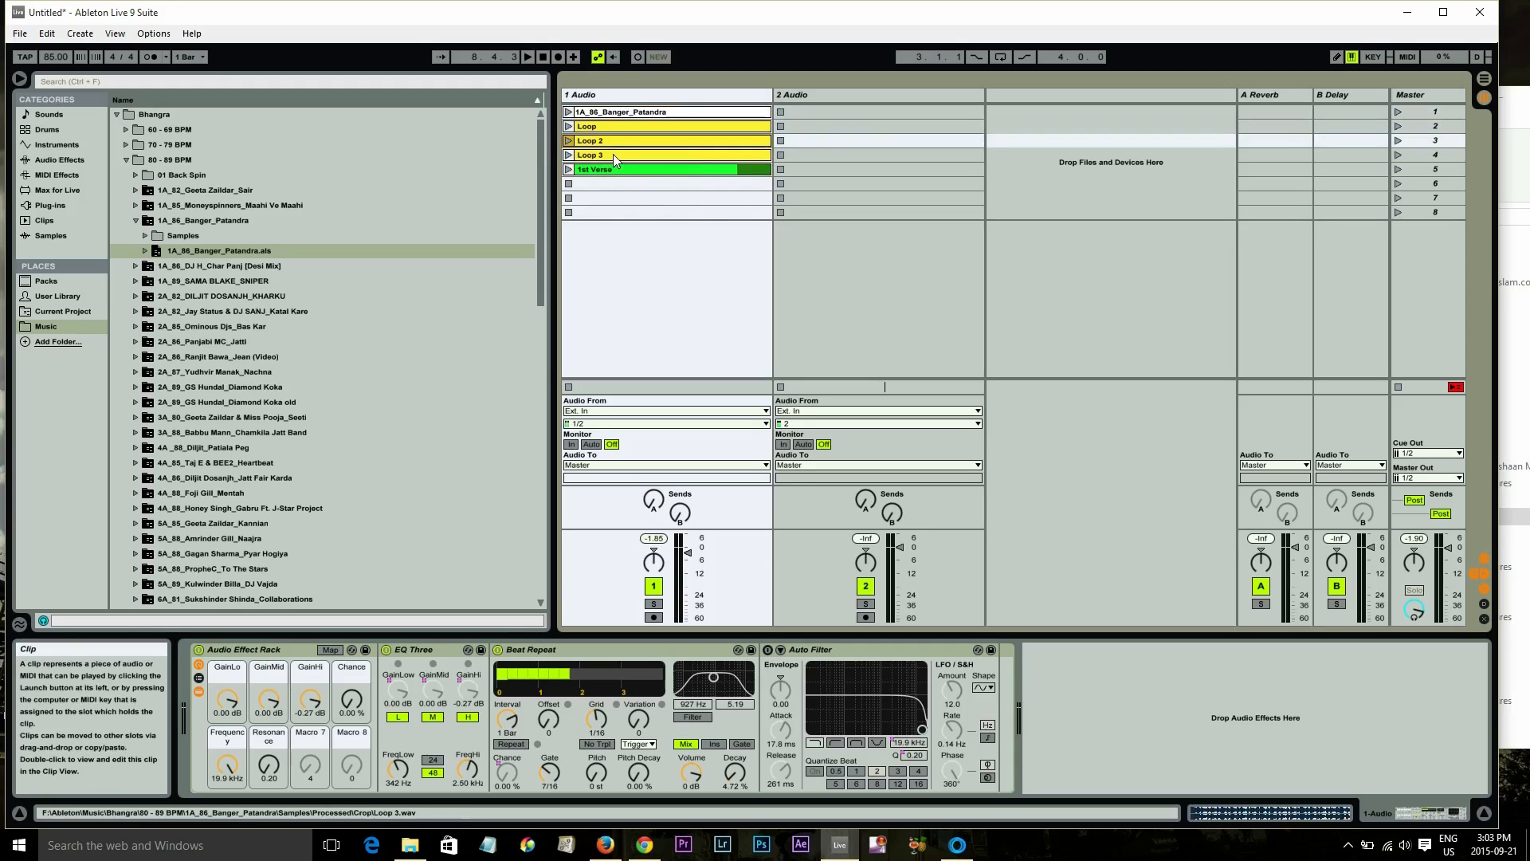
Launch the Loop clip in track 1
left_click(618, 112)
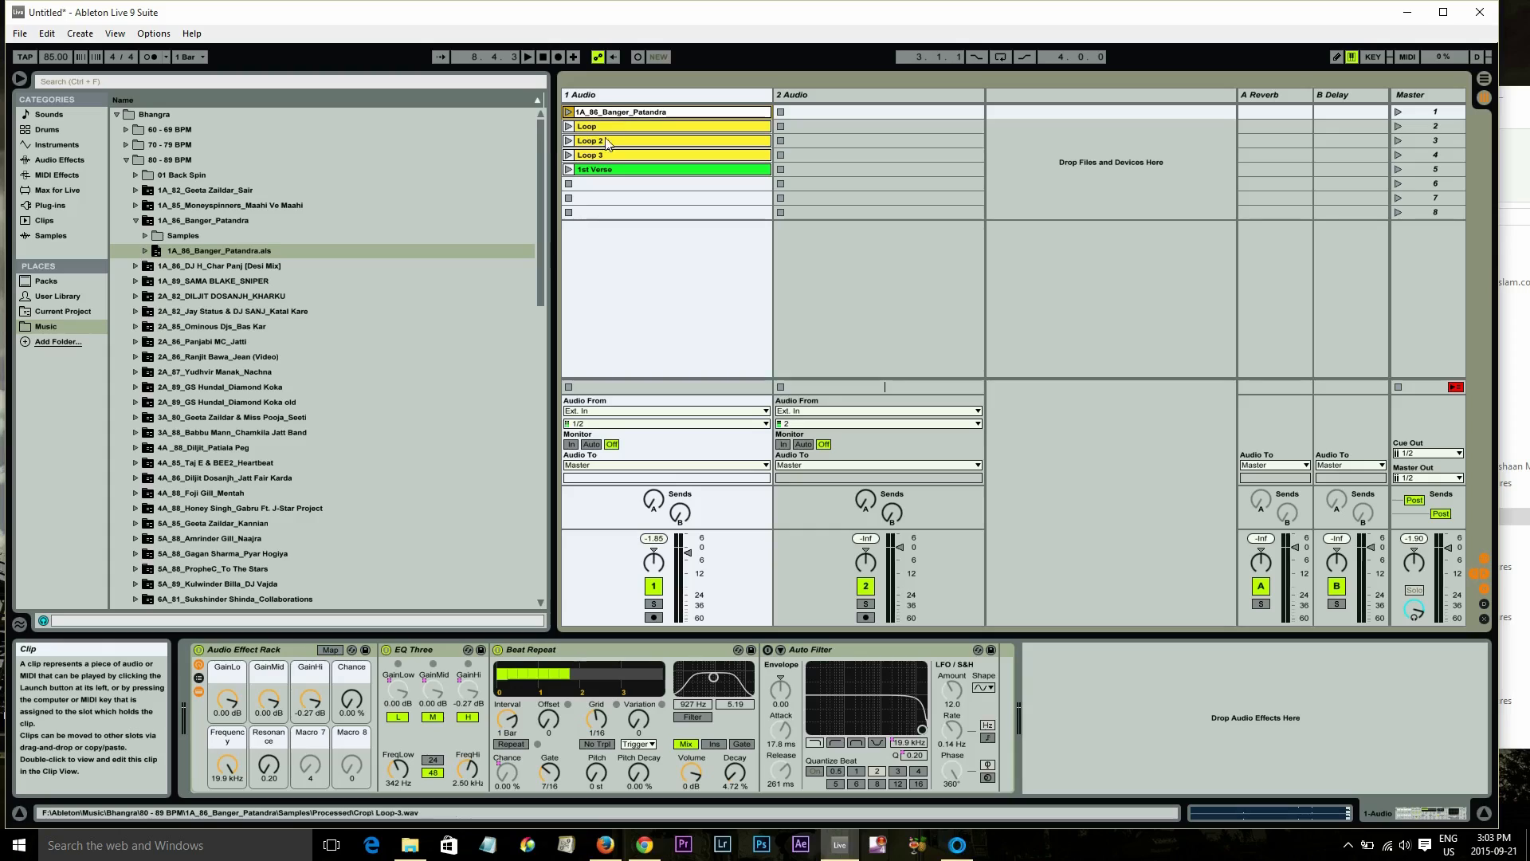
left_click(58, 58)
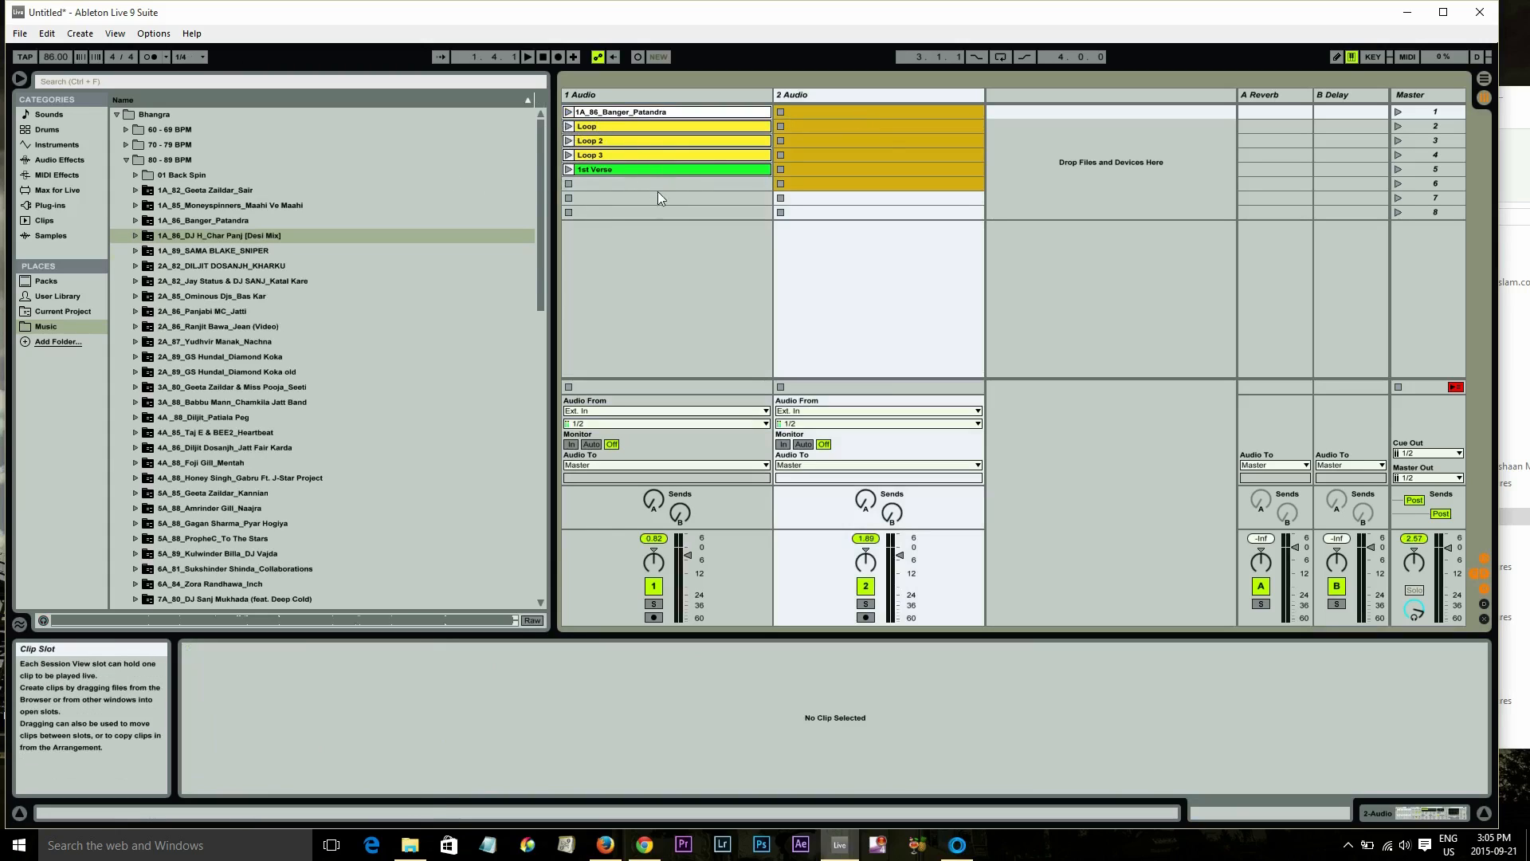
left_click(569, 126)
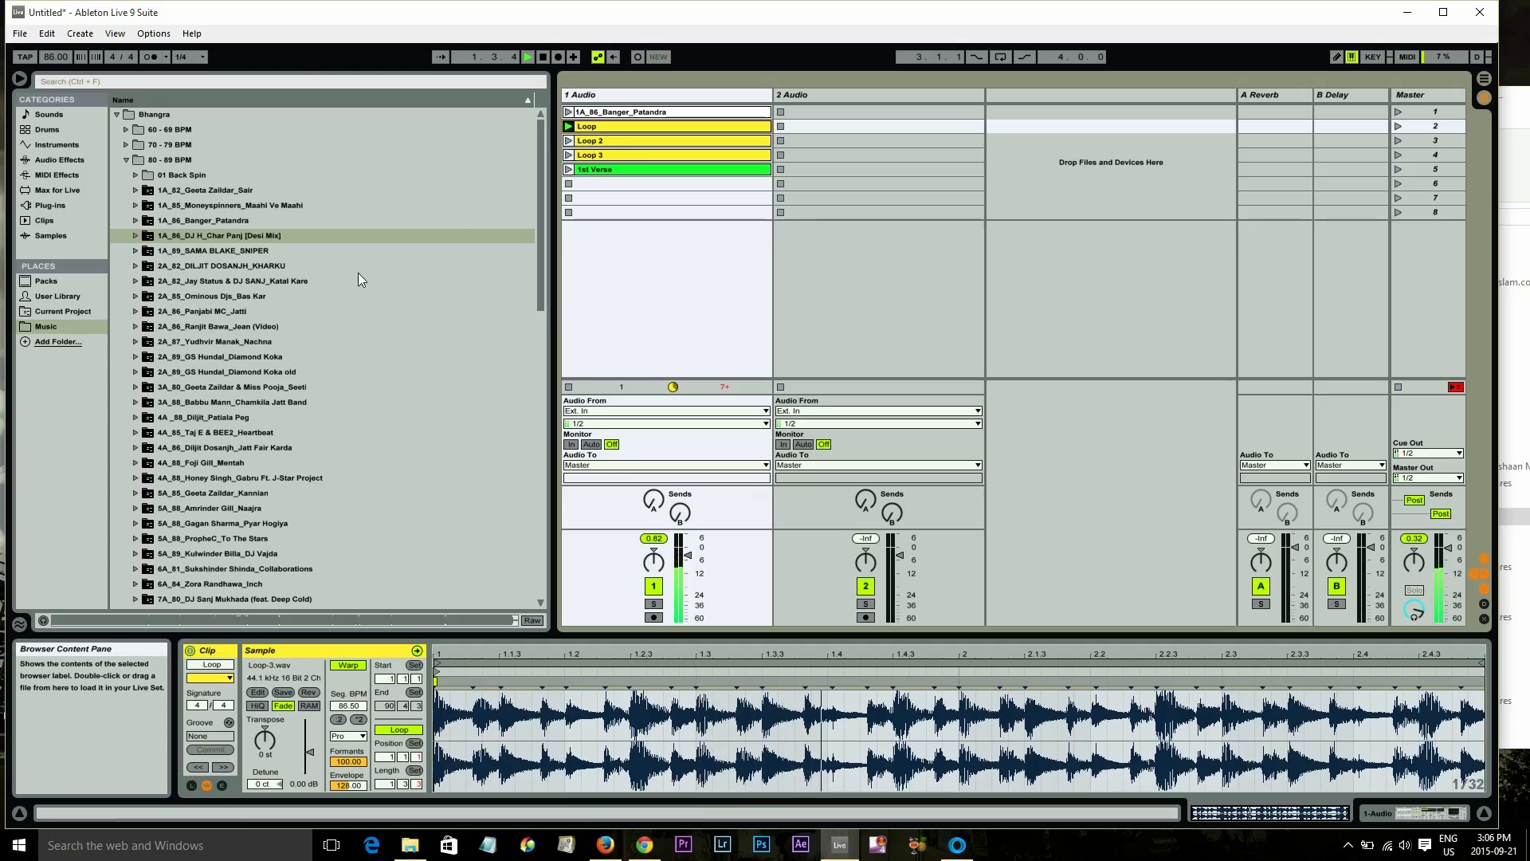
Expand 1A_86_DJ H_Char Panj [Desi Mix] and load its .als set into track 2
left_click(135, 236)
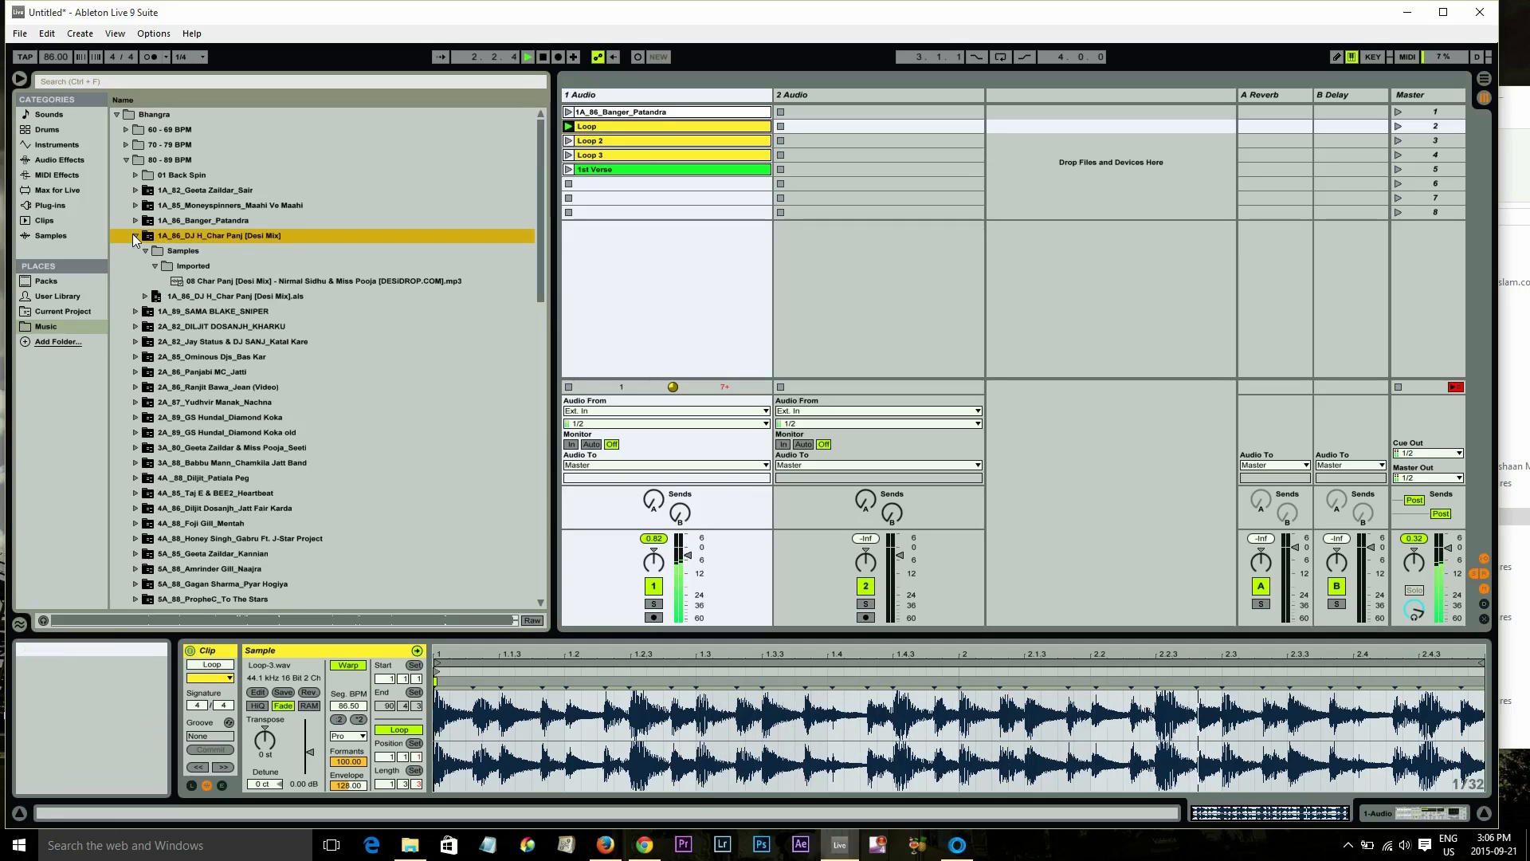
left_click(135, 236)
left_click(136, 236)
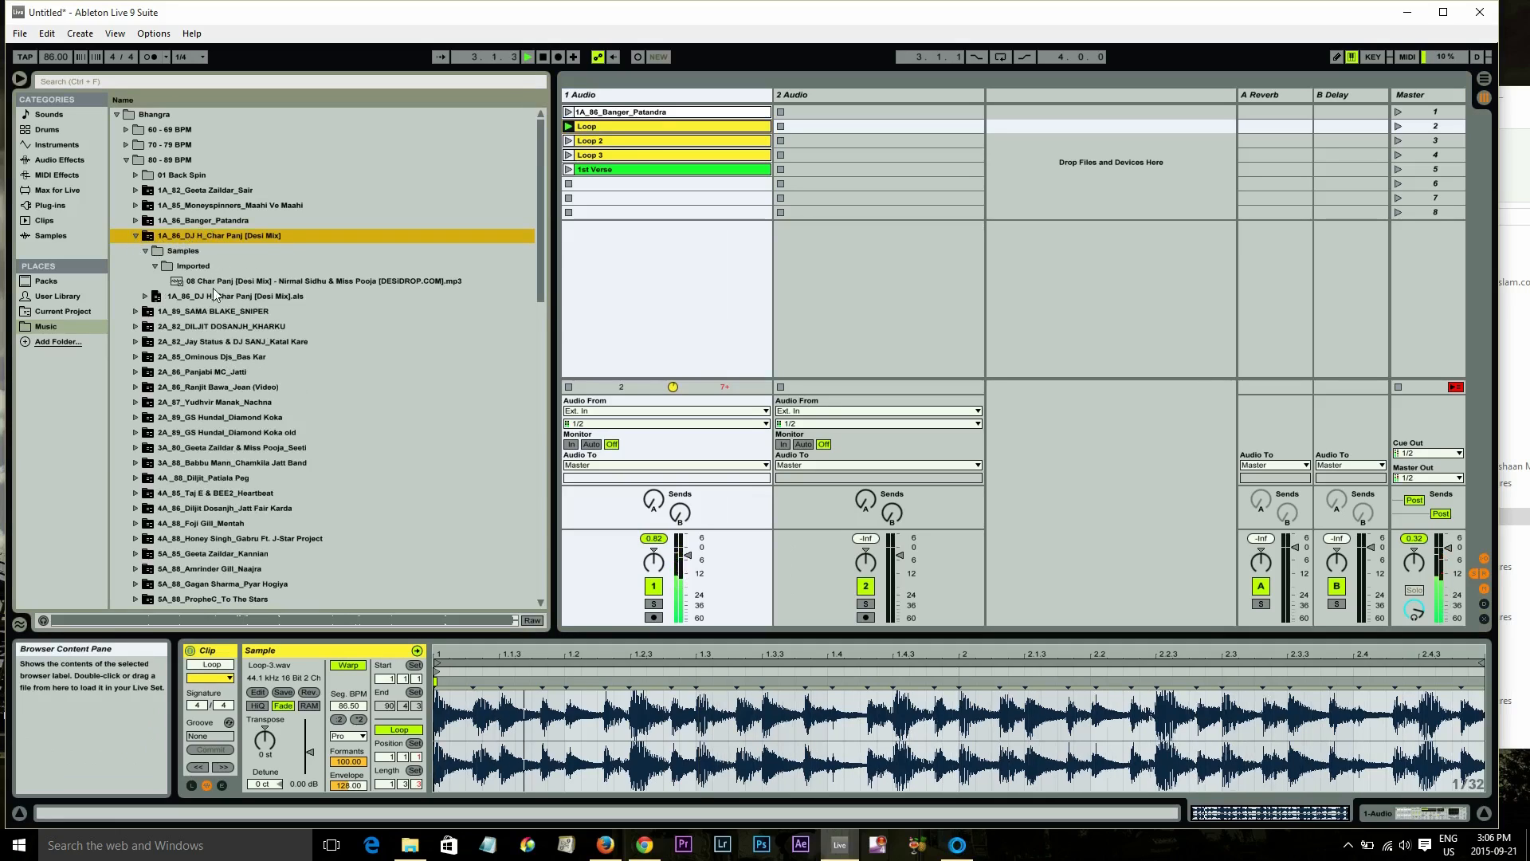
left_click_drag(231, 296, 796, 129)
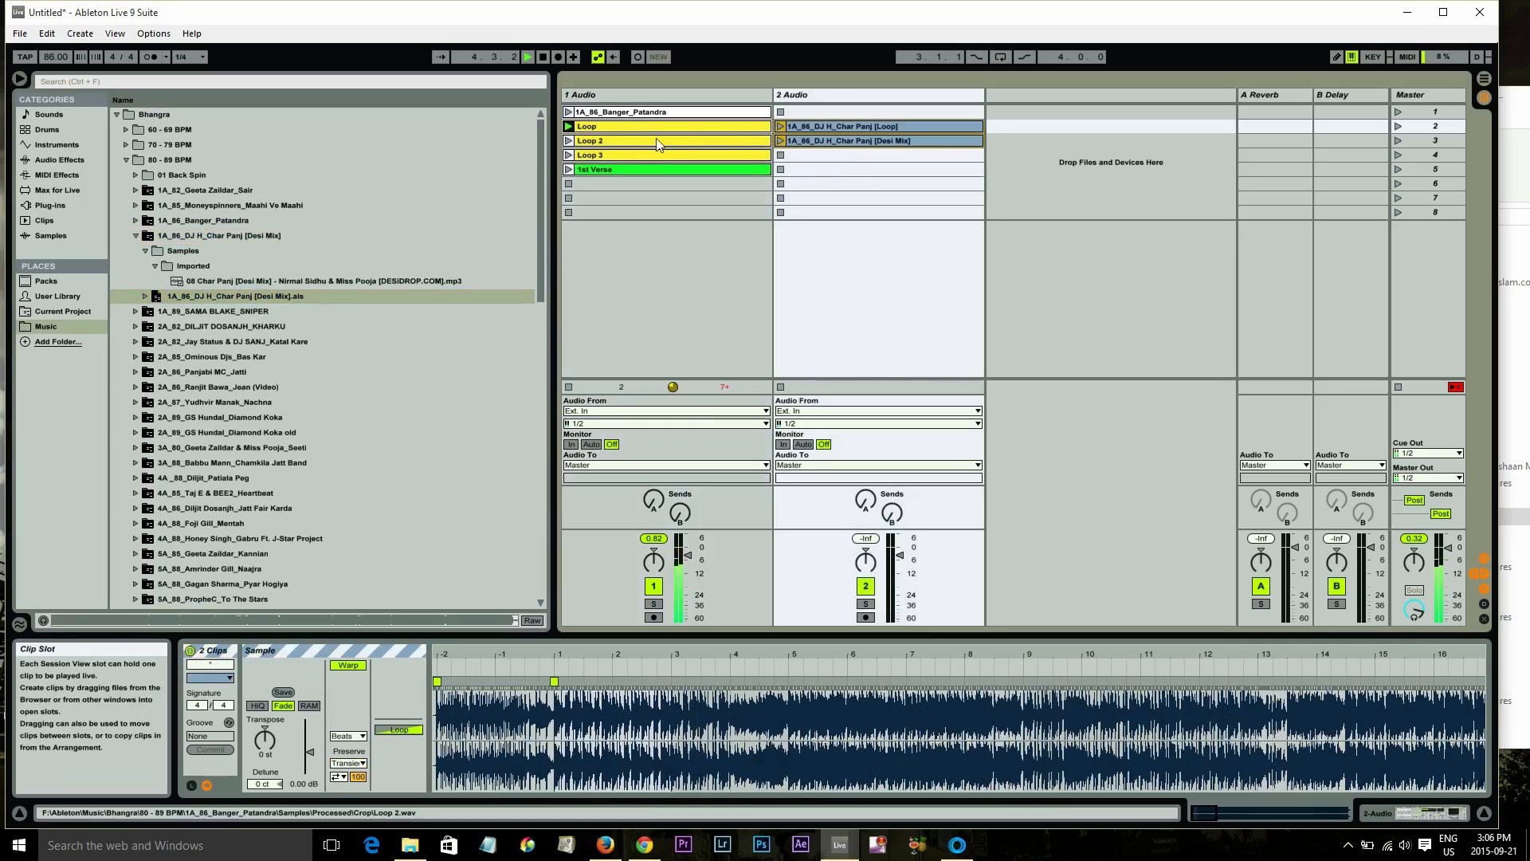
Launch the Char Panj Loop clip in track 2 alongside track 1, nudging track 2's volume
left_click(780, 128)
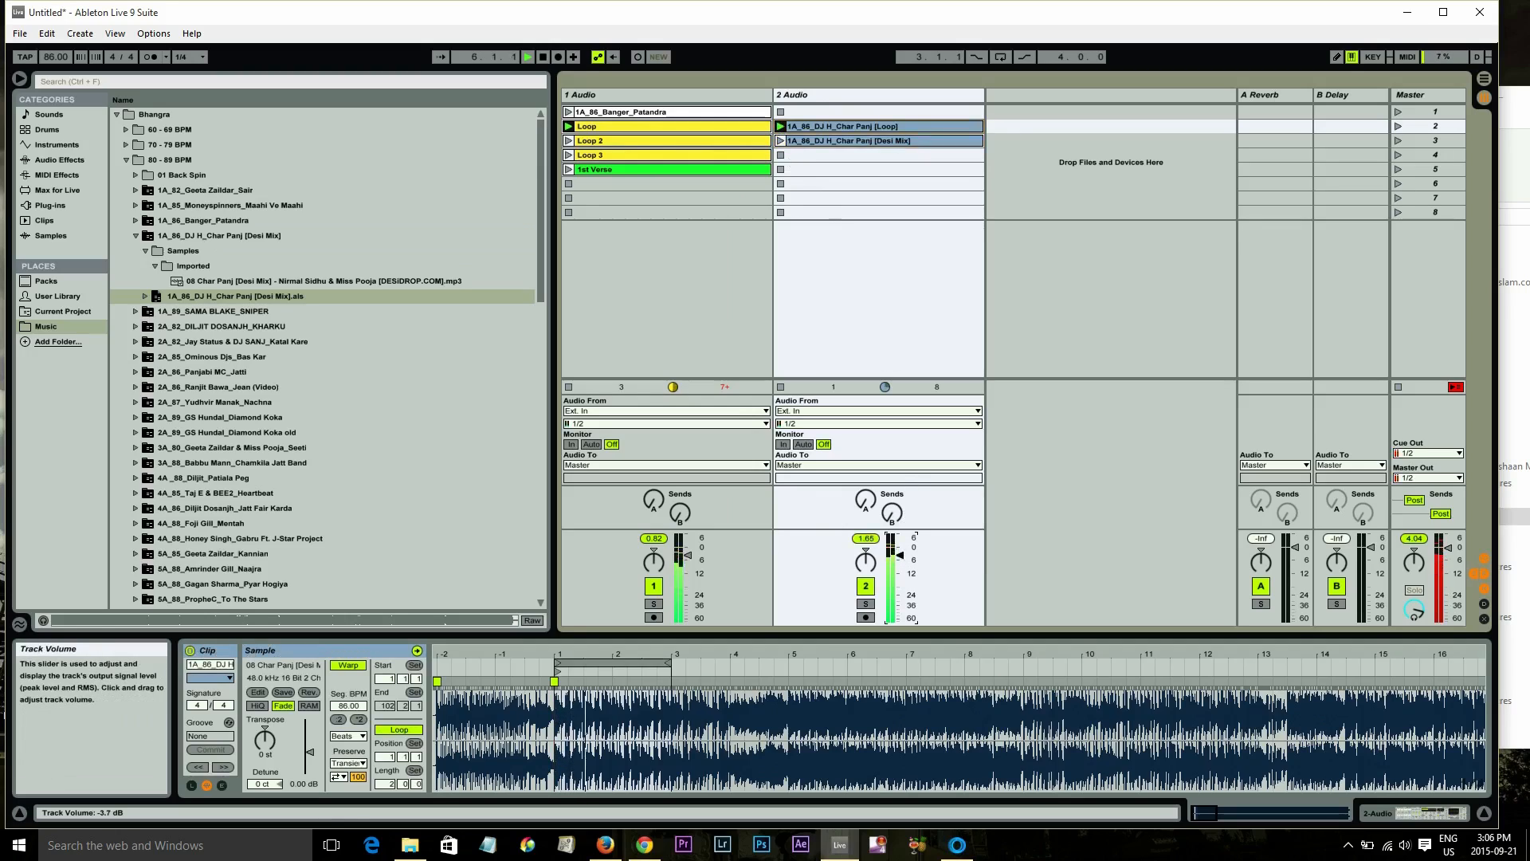
left_click_drag(898, 554, 898, 560)
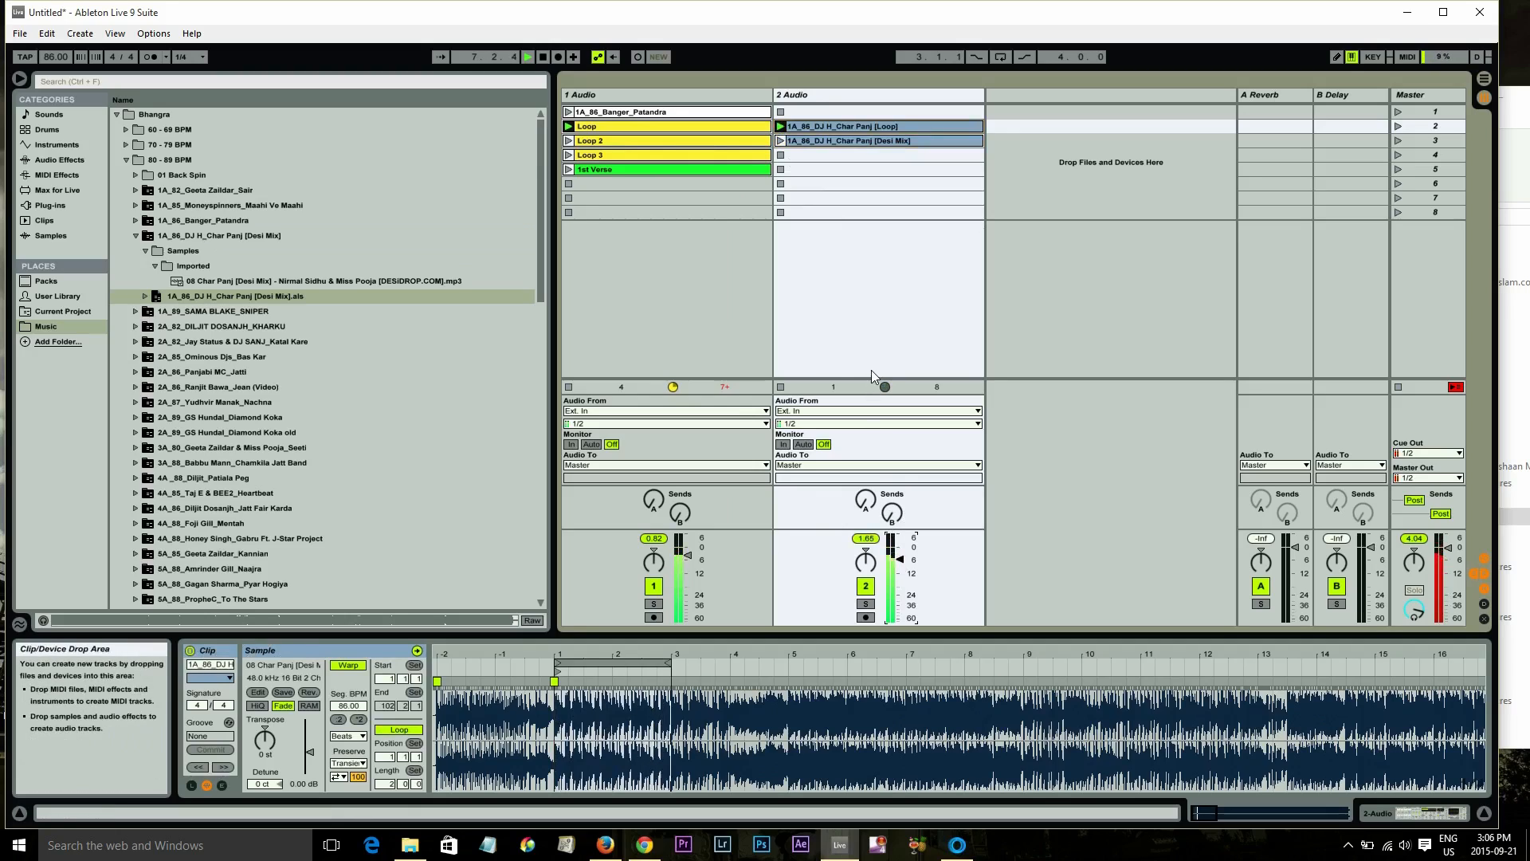
Stop playback and delete the Char Panj clips from track 2
left_click(544, 59)
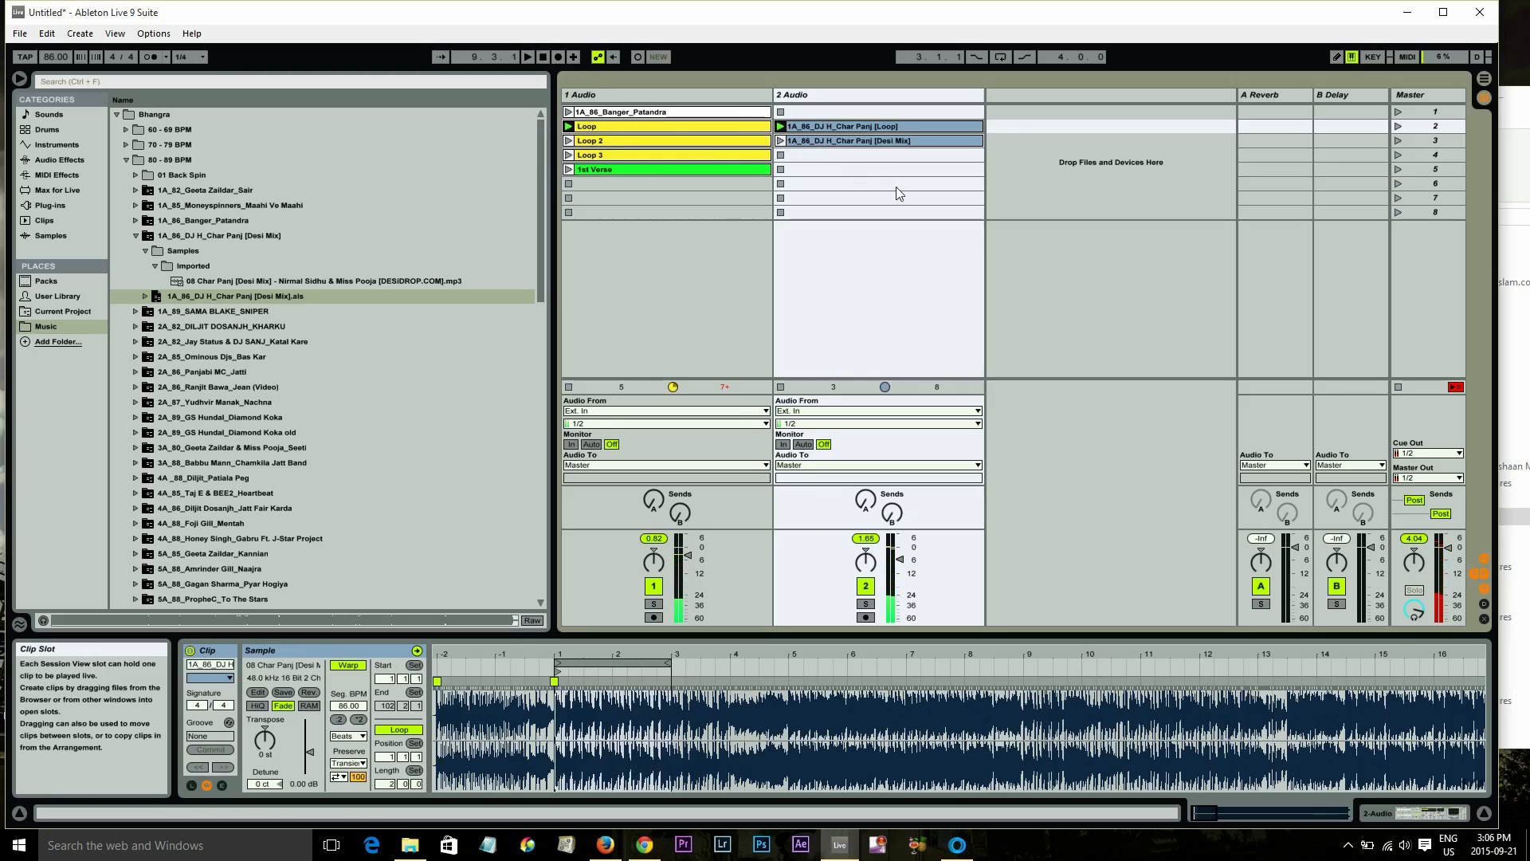
left_click_drag(896, 187, 876, 120)
key("Delete")
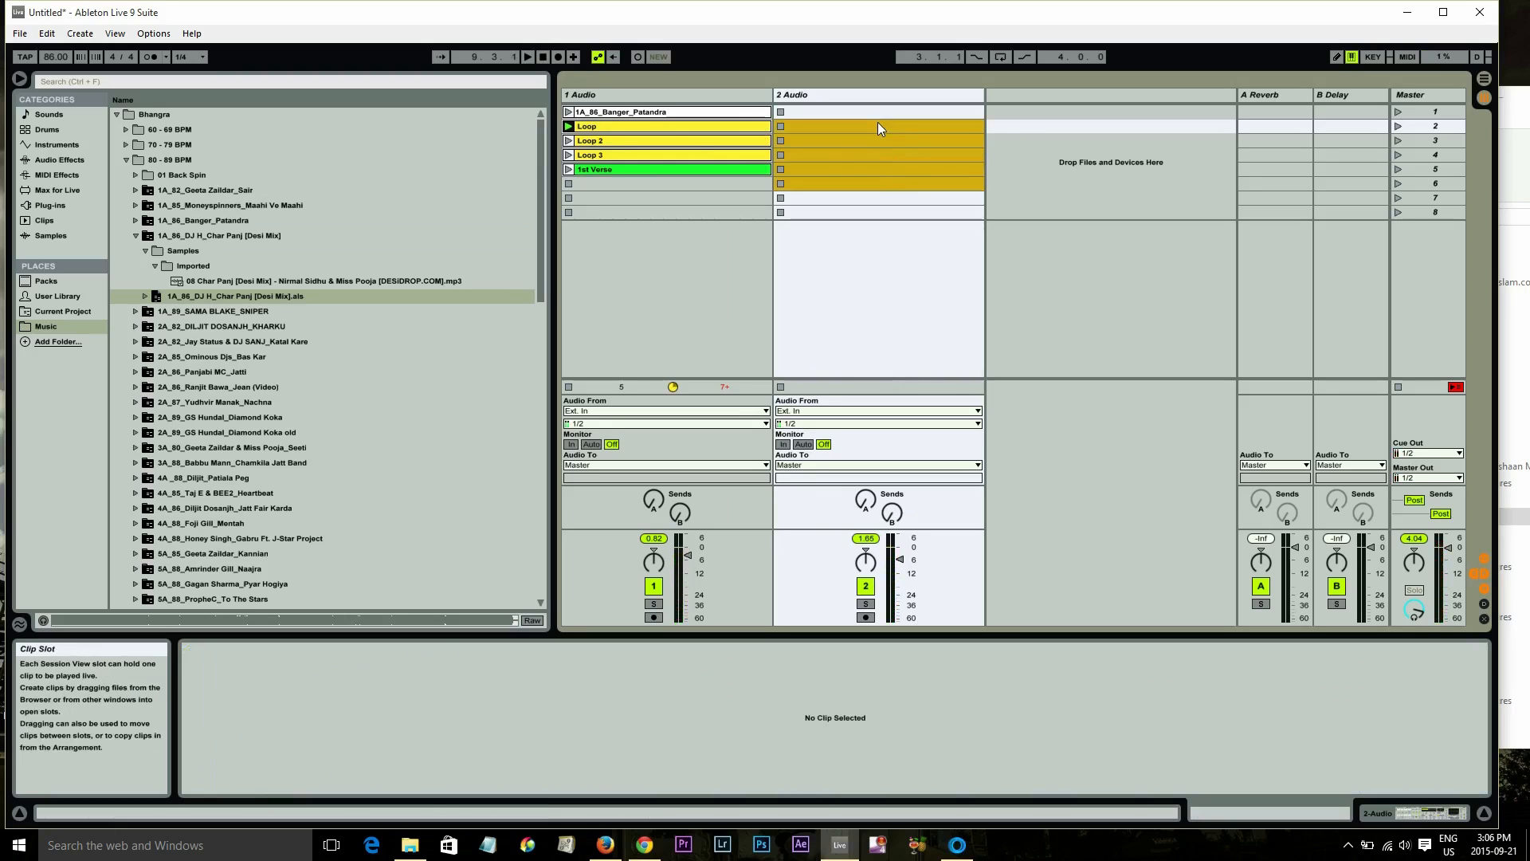
Scroll to 8A_82_Ranjit Bawa_Swag Jatt Da, expand it, and load its .als set into track 2
scroll(365, 486, "down", 6)
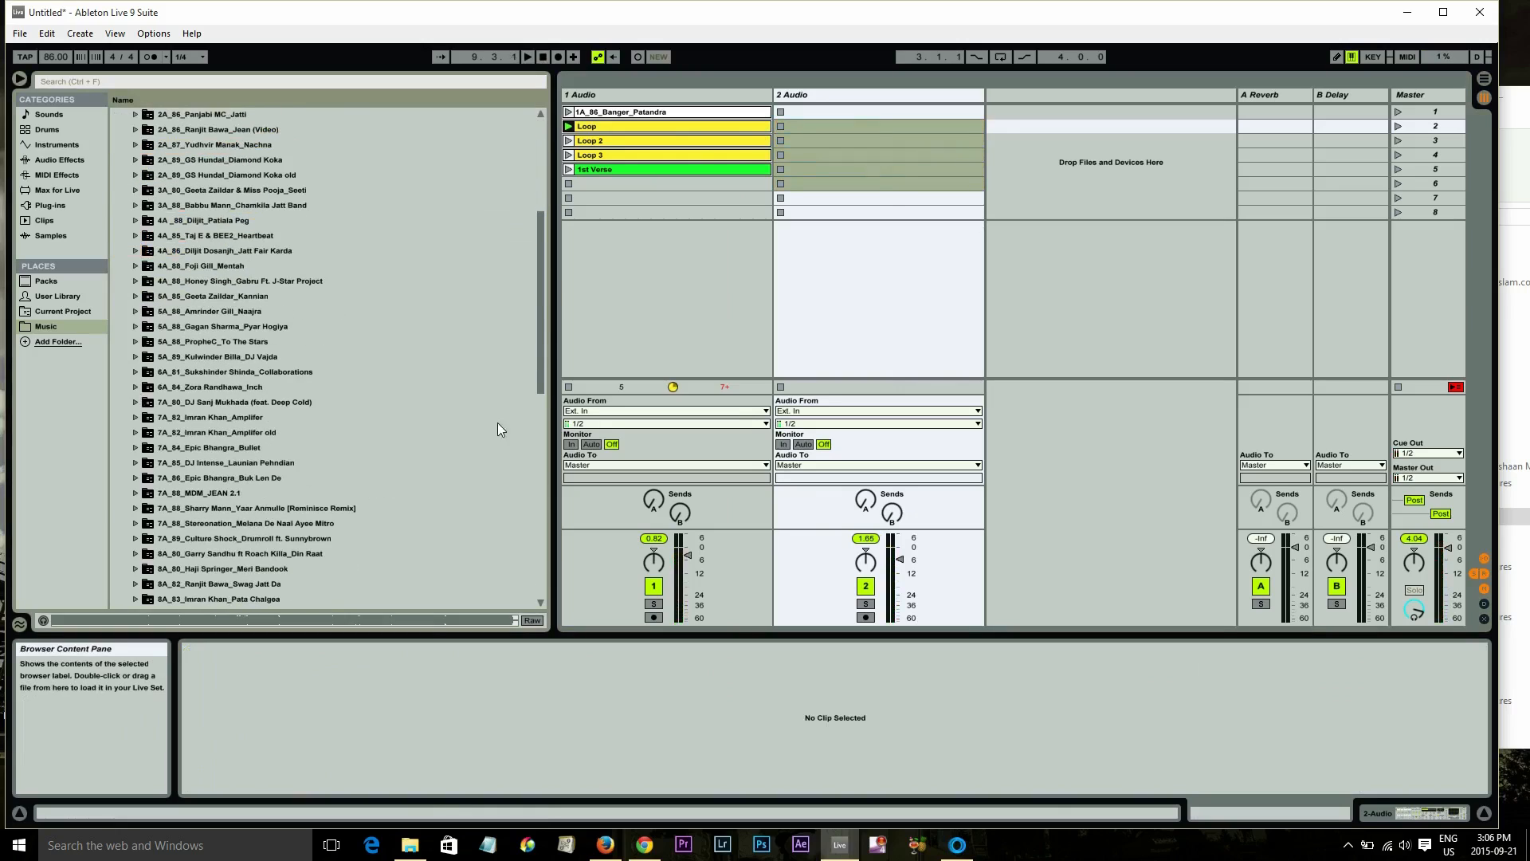
left_click_drag(540, 340, 522, 421)
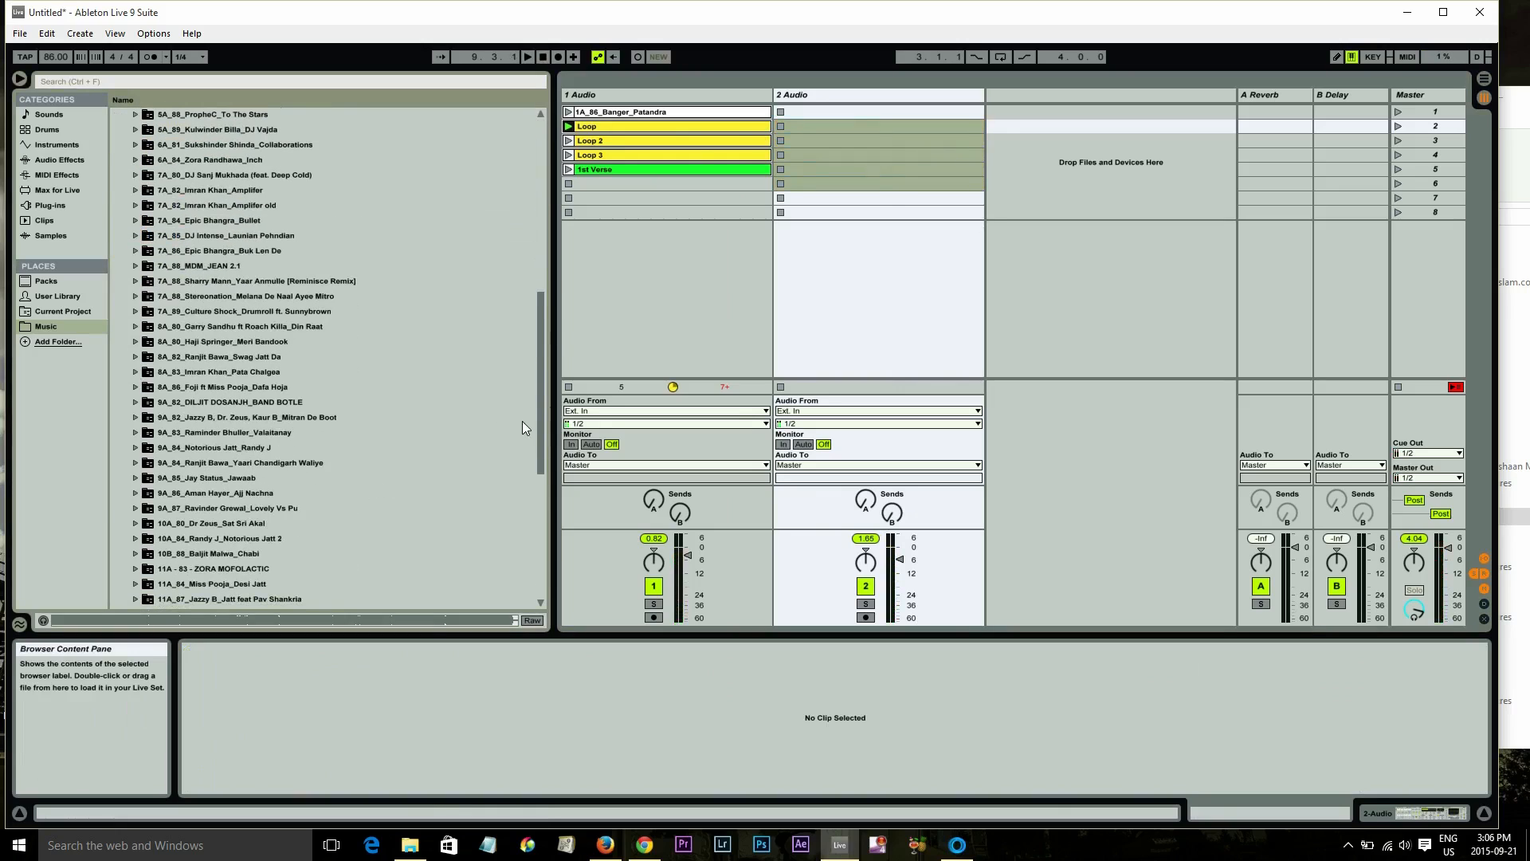
left_click(136, 358)
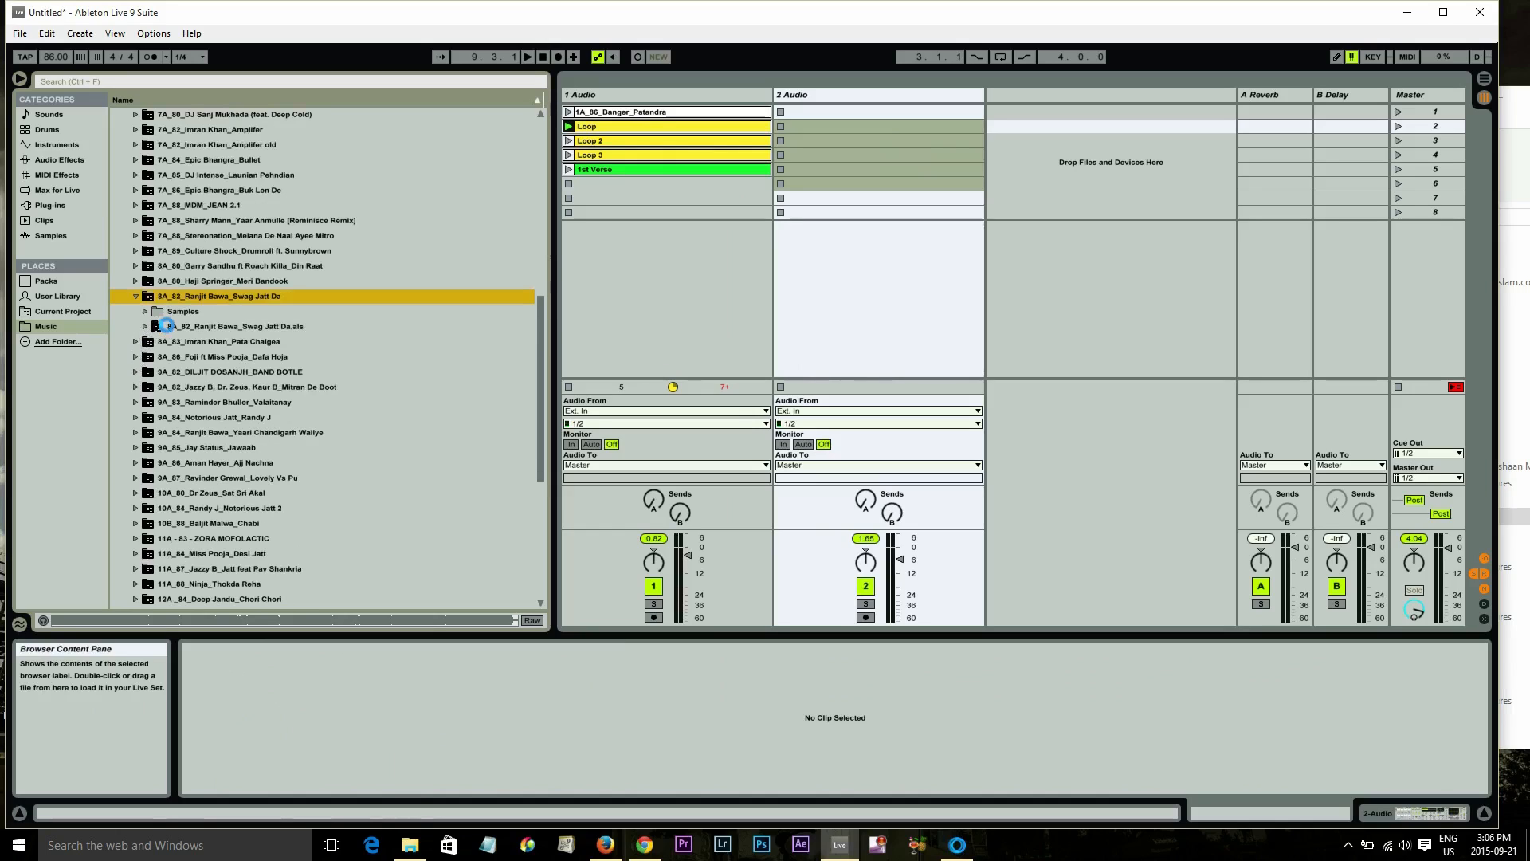
left_click(145, 327)
left_click_drag(881, 107, 878, 123)
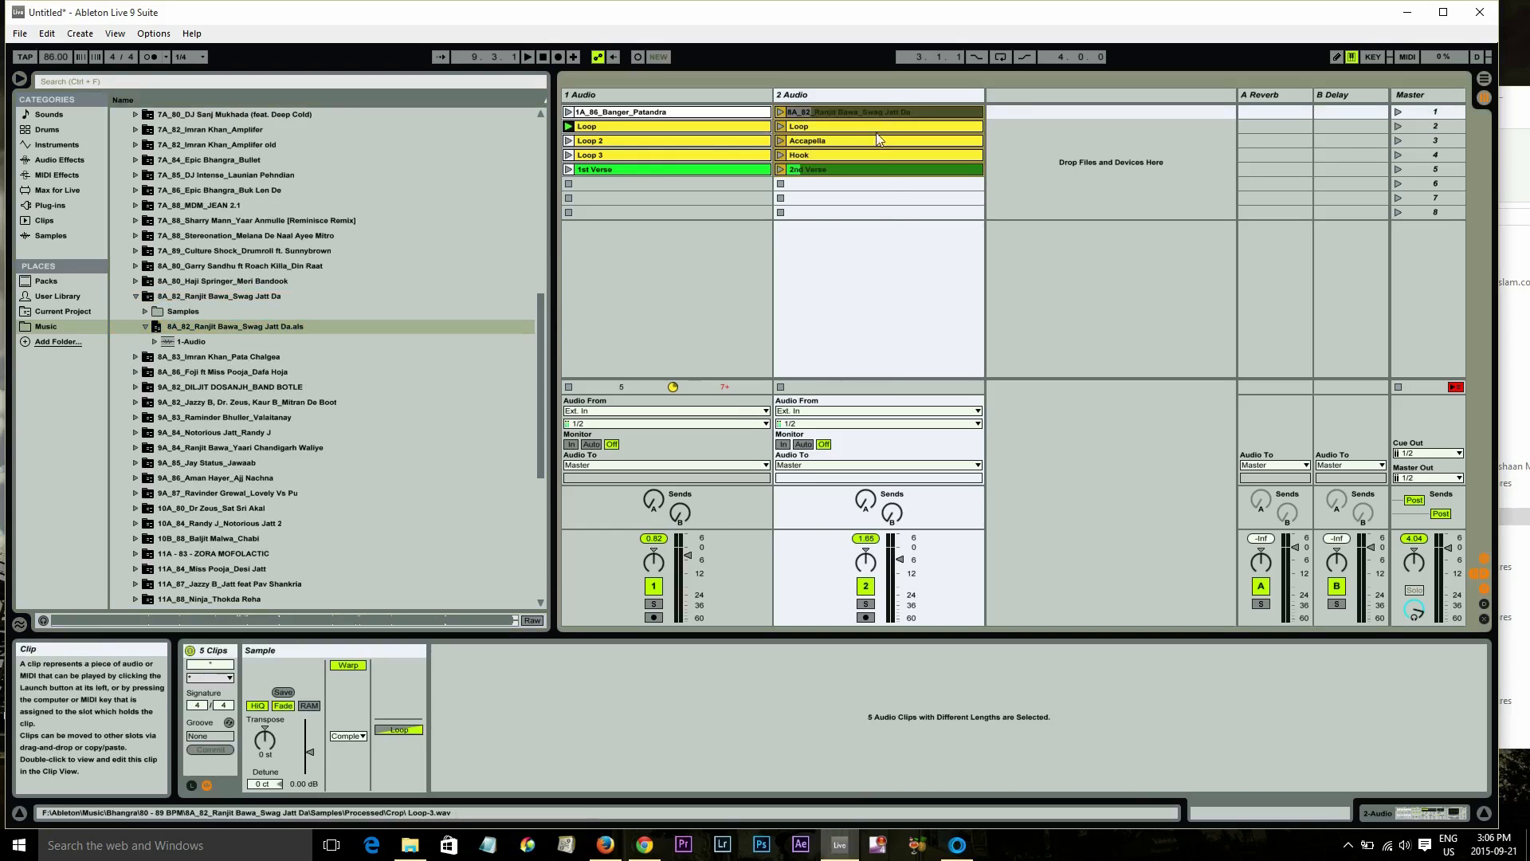
Launch the Loop clips in tracks 1 and 2 together, adjust track 2's volume, and stop playback
left_click(569, 127)
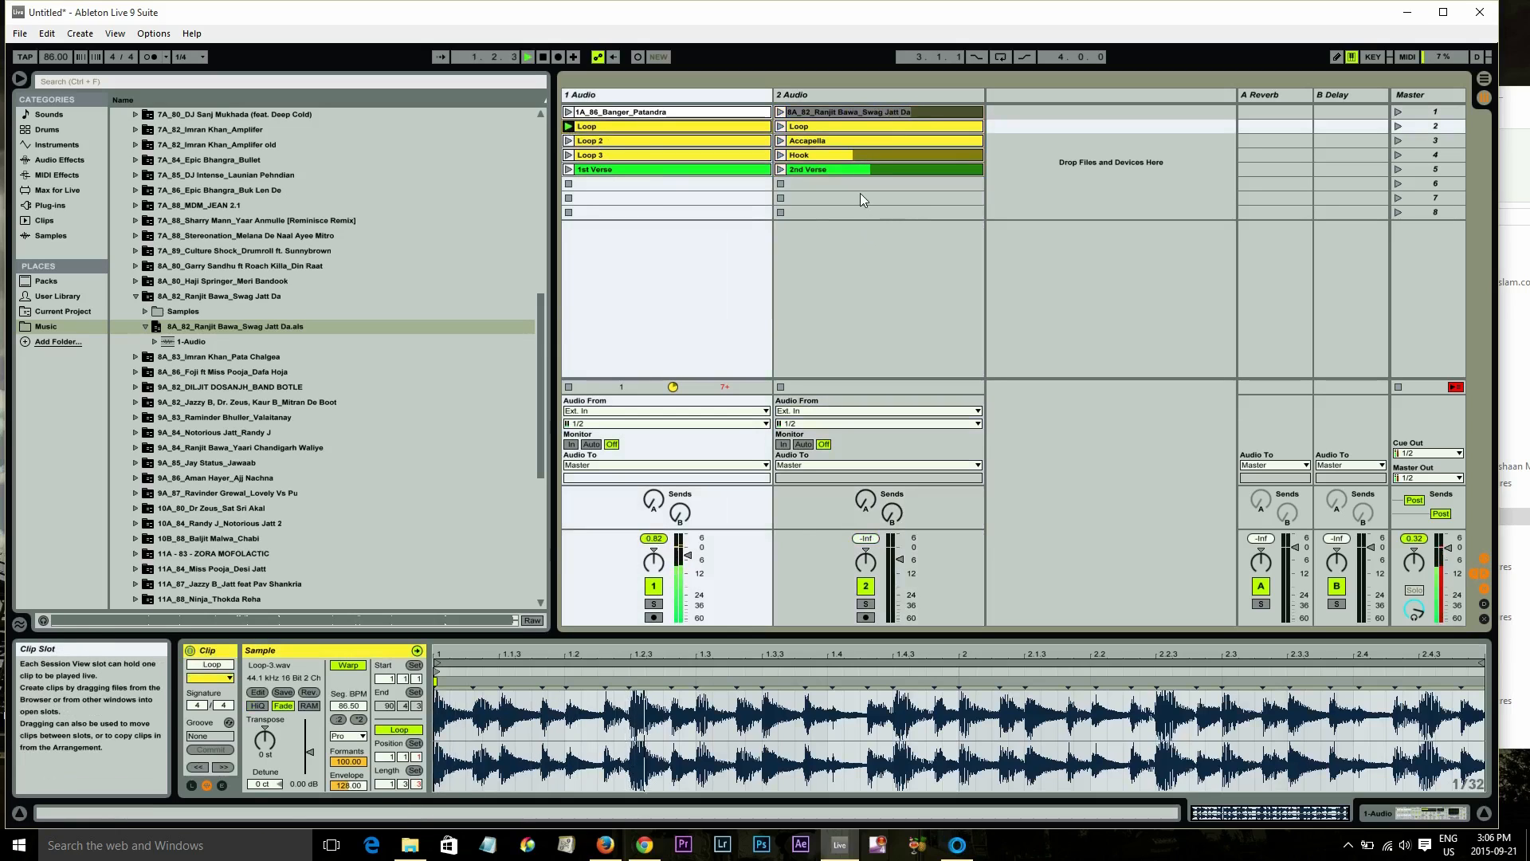
left_click(780, 126)
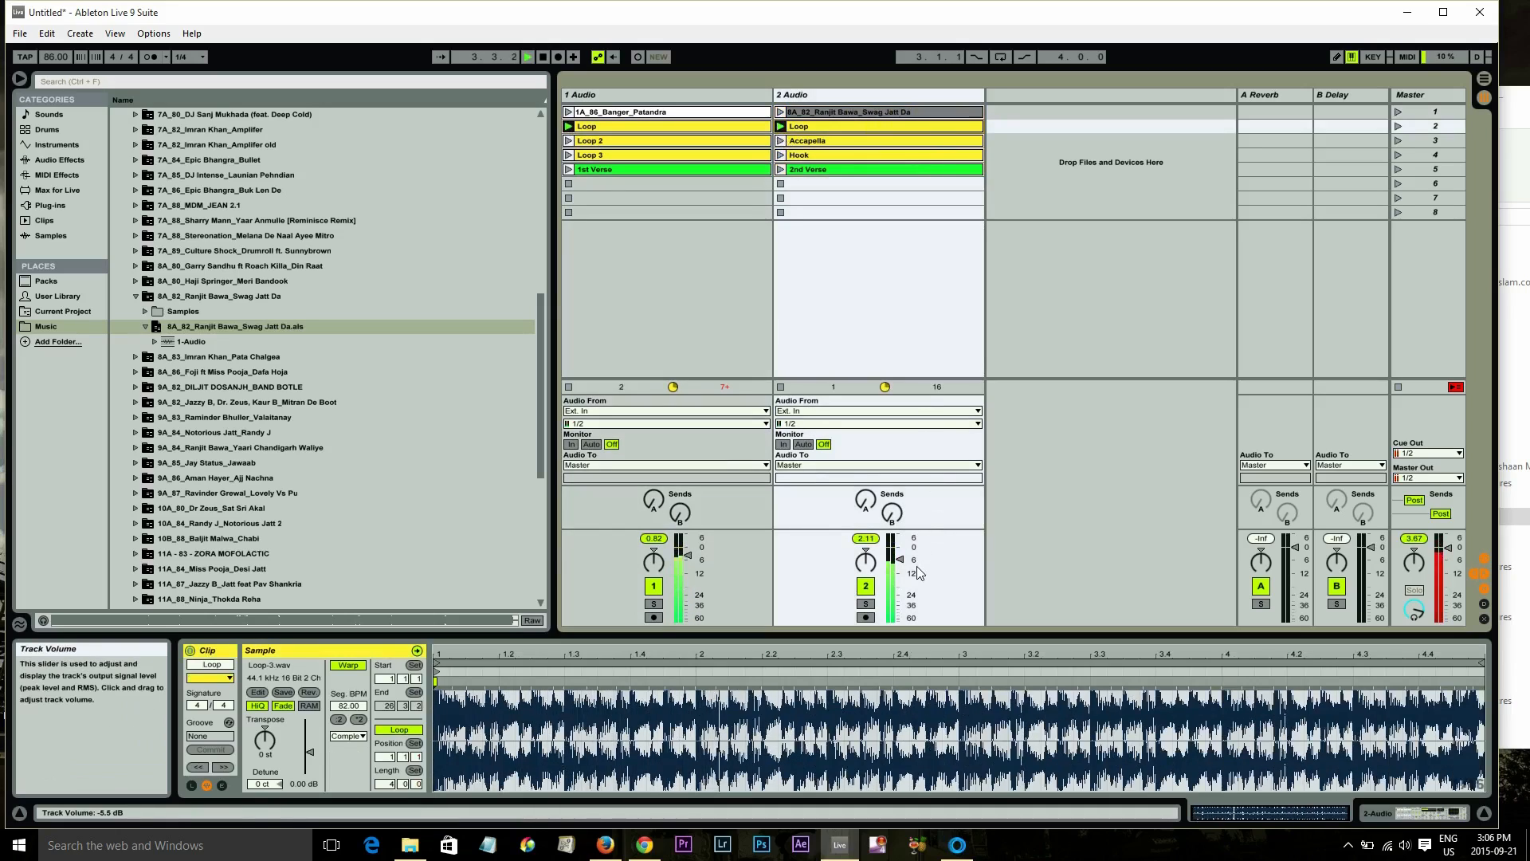
left_click_drag(911, 564, 901, 558)
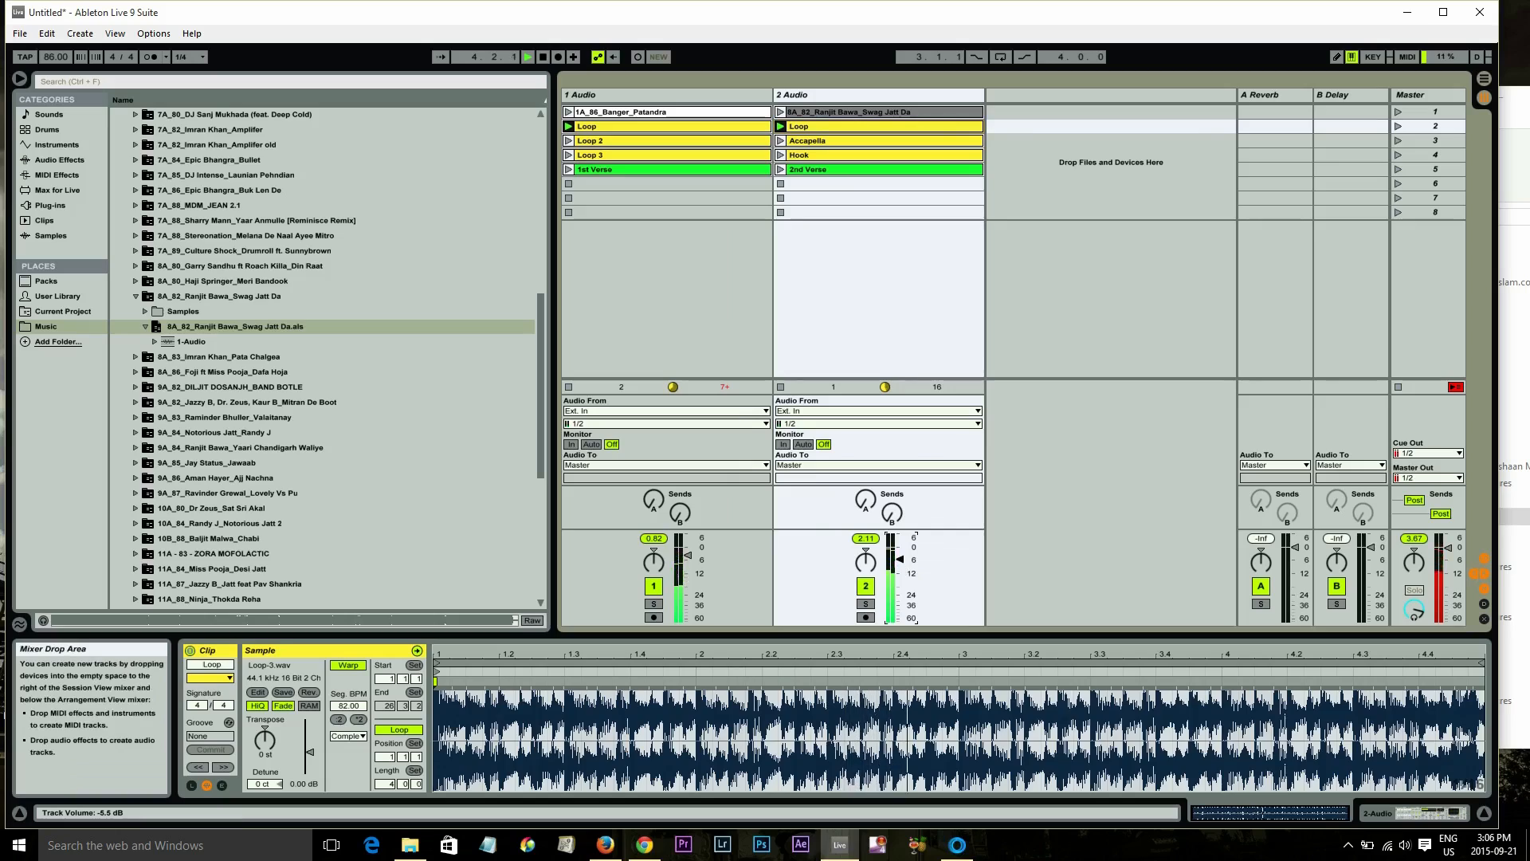
left_click(543, 57)
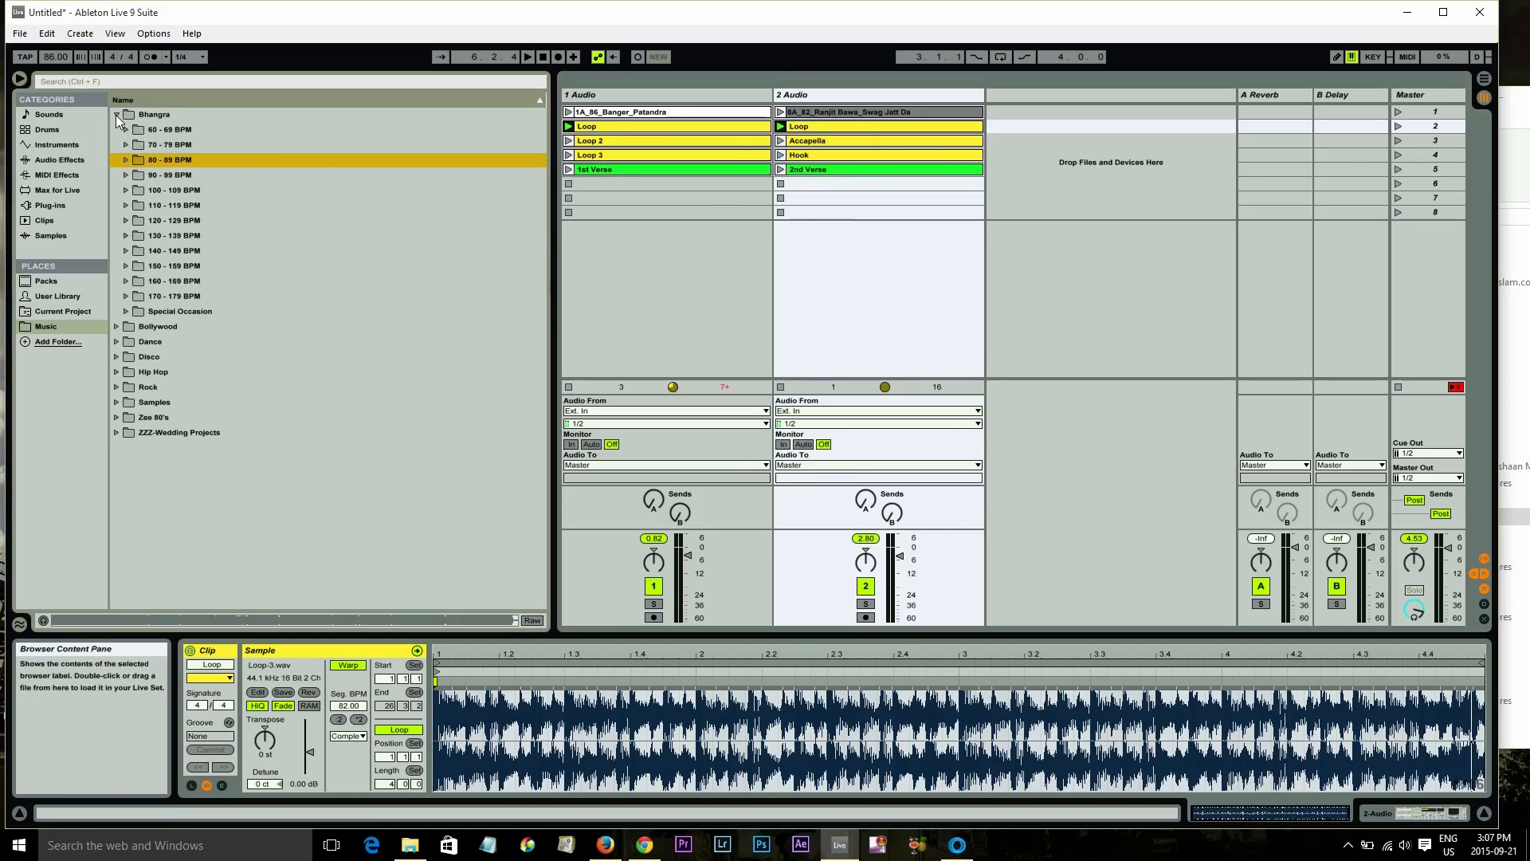
Expand Bhangra's 80 - 89 BPM folder and stop playback, returning to the song start
left_click(126, 160)
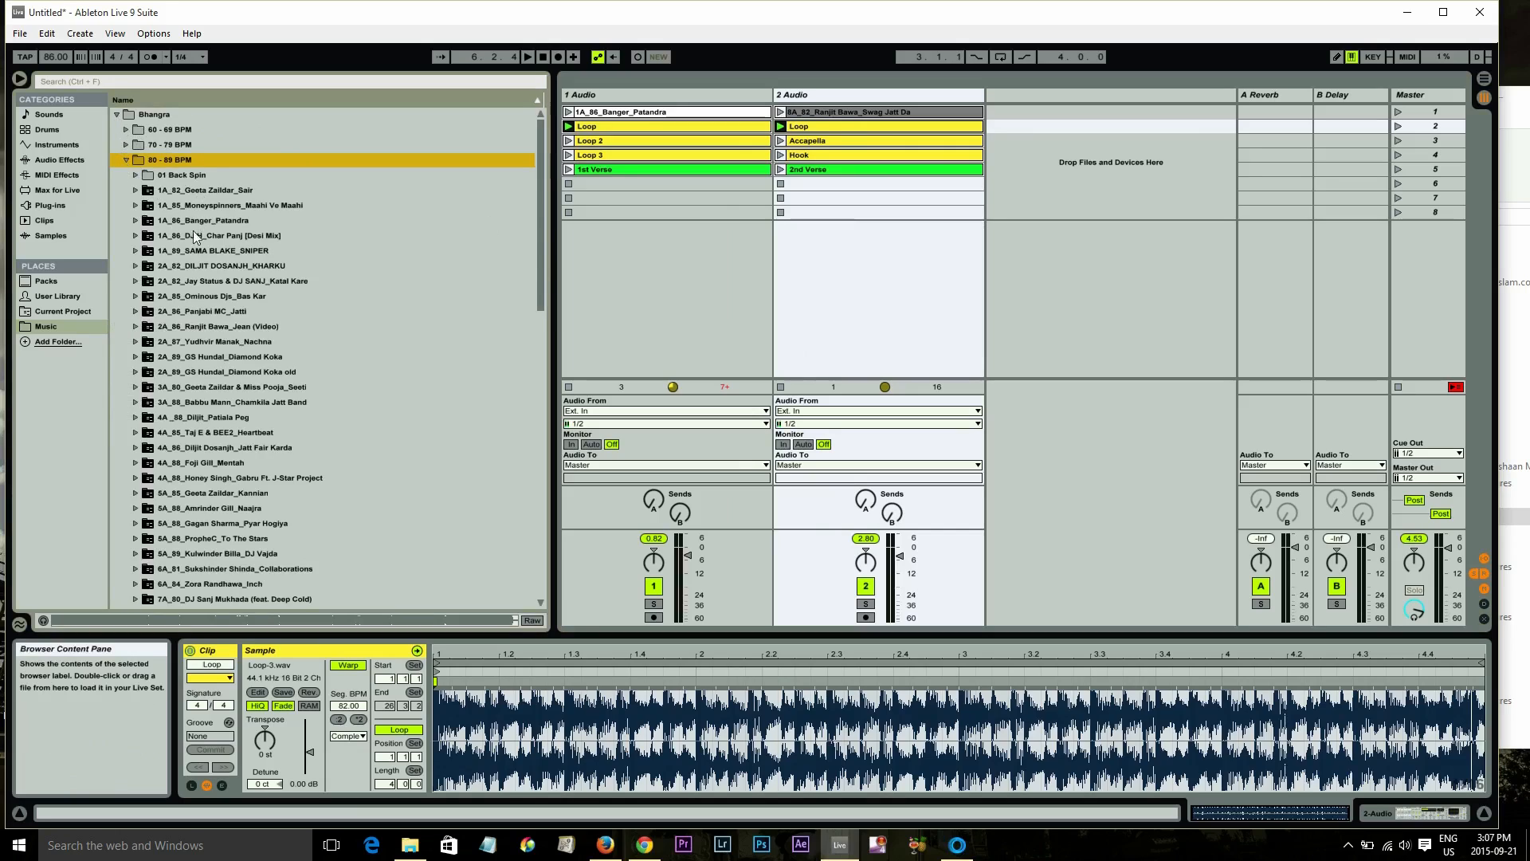
double_click(544, 59)
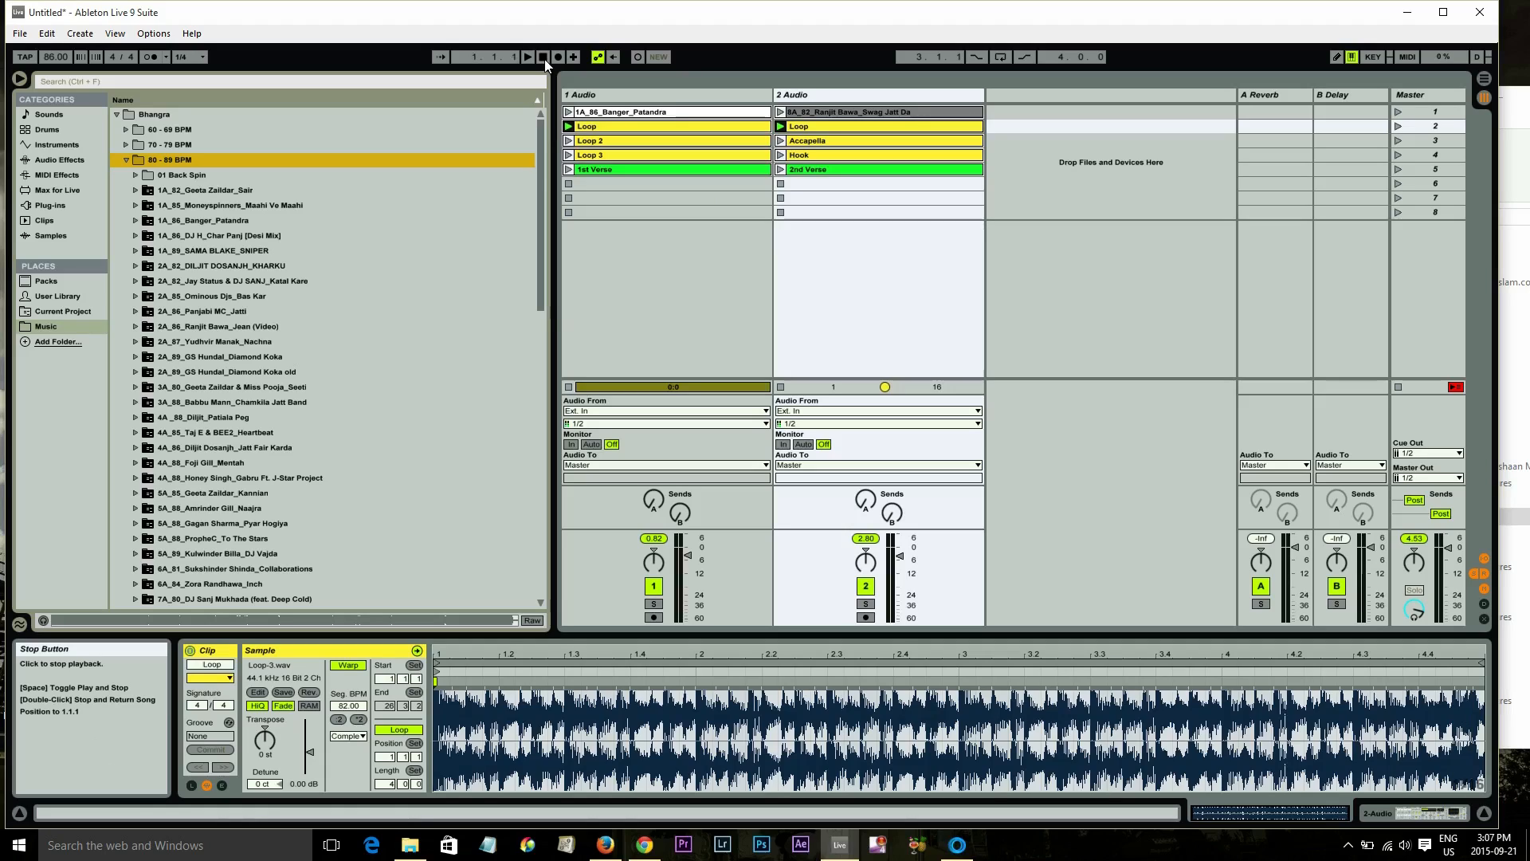
Switch to the web browser to view the Camelot System wheel, then minimize it
left_click(643, 846)
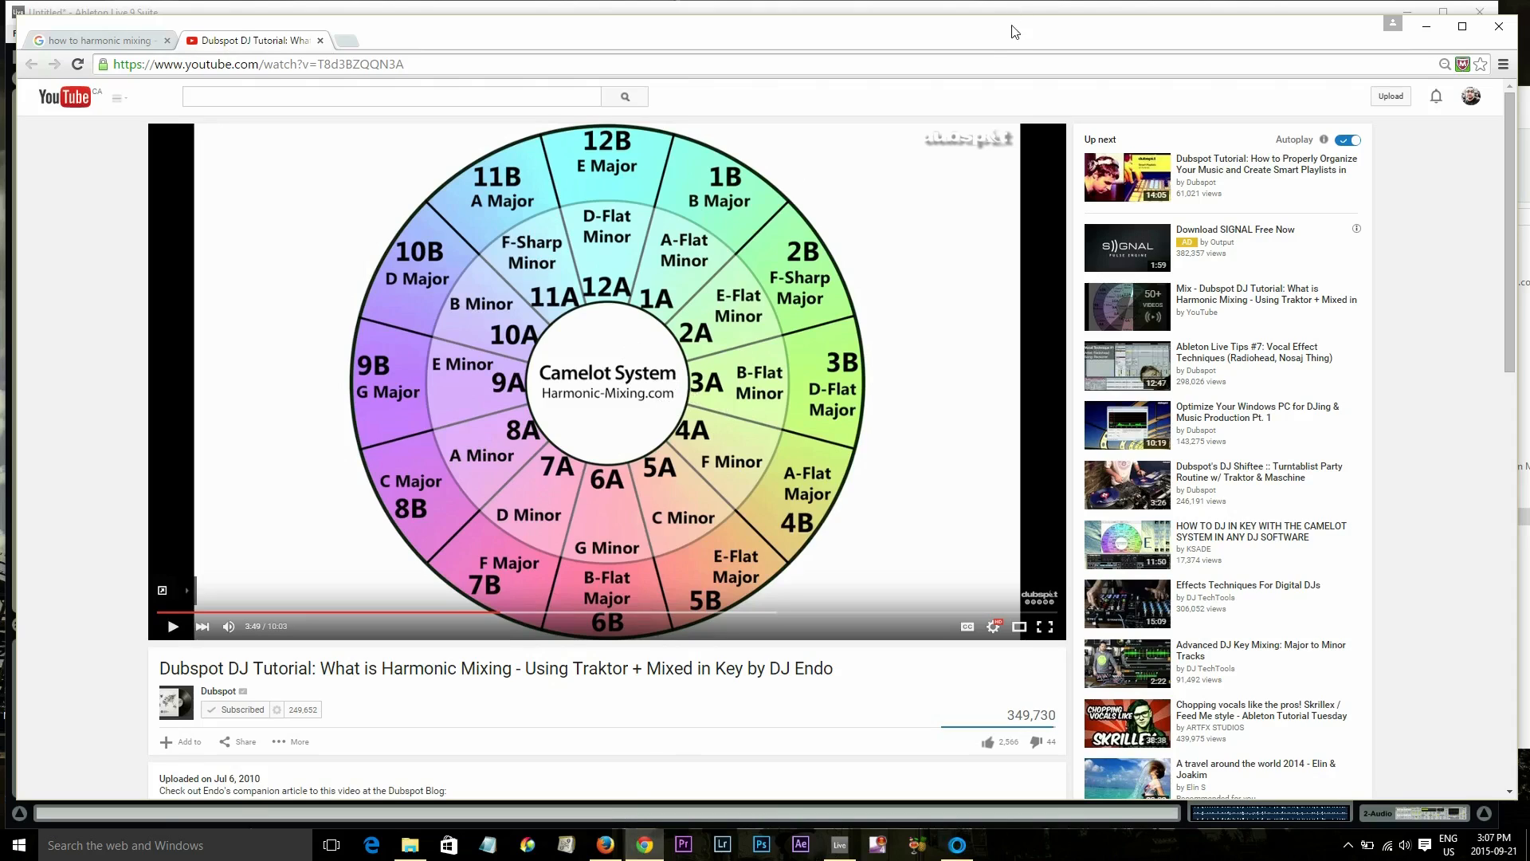
left_click(1426, 26)
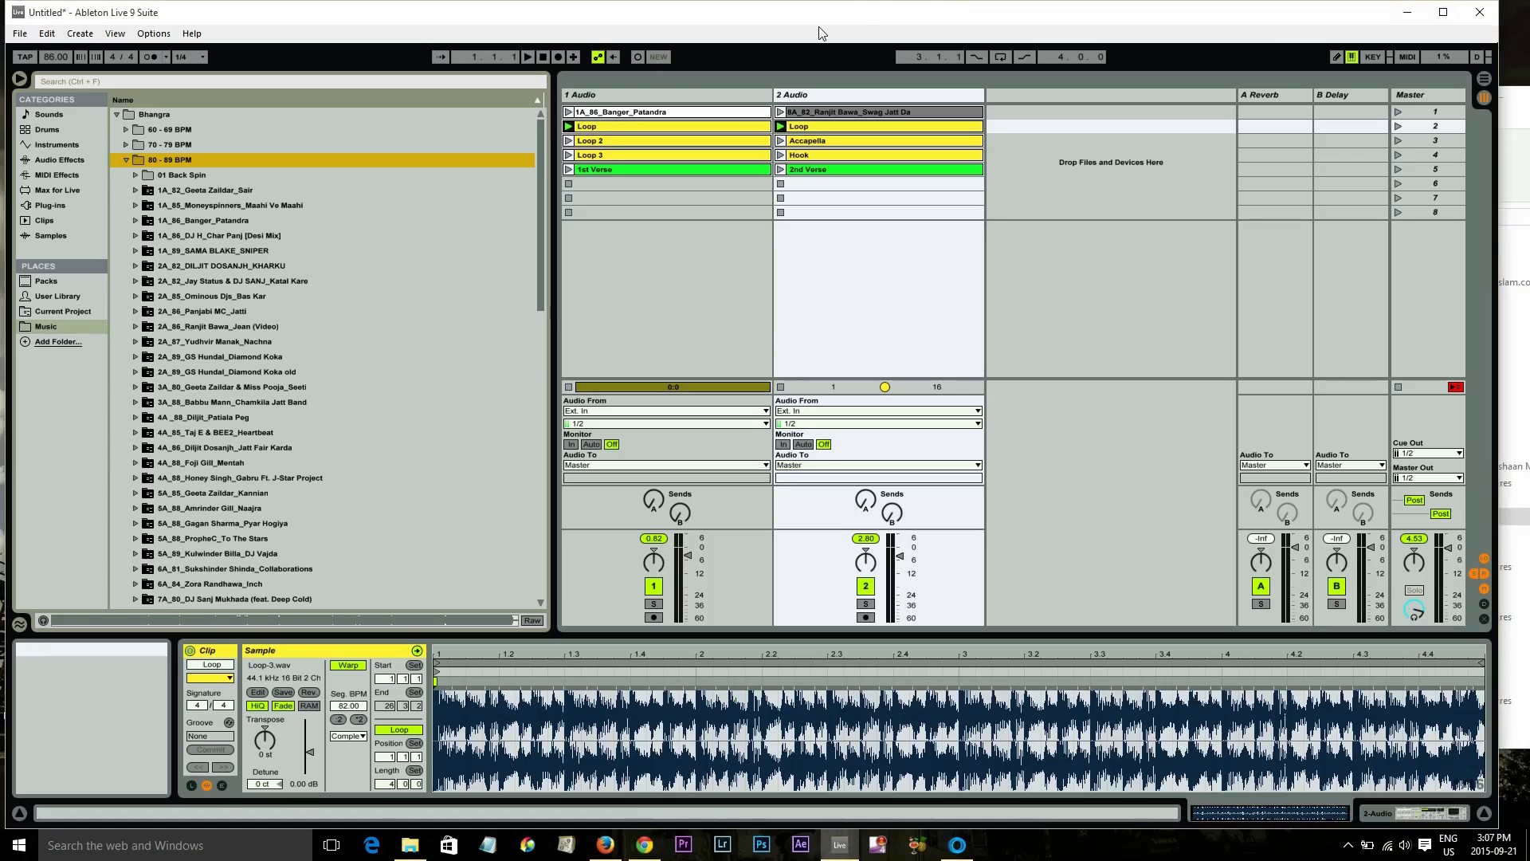